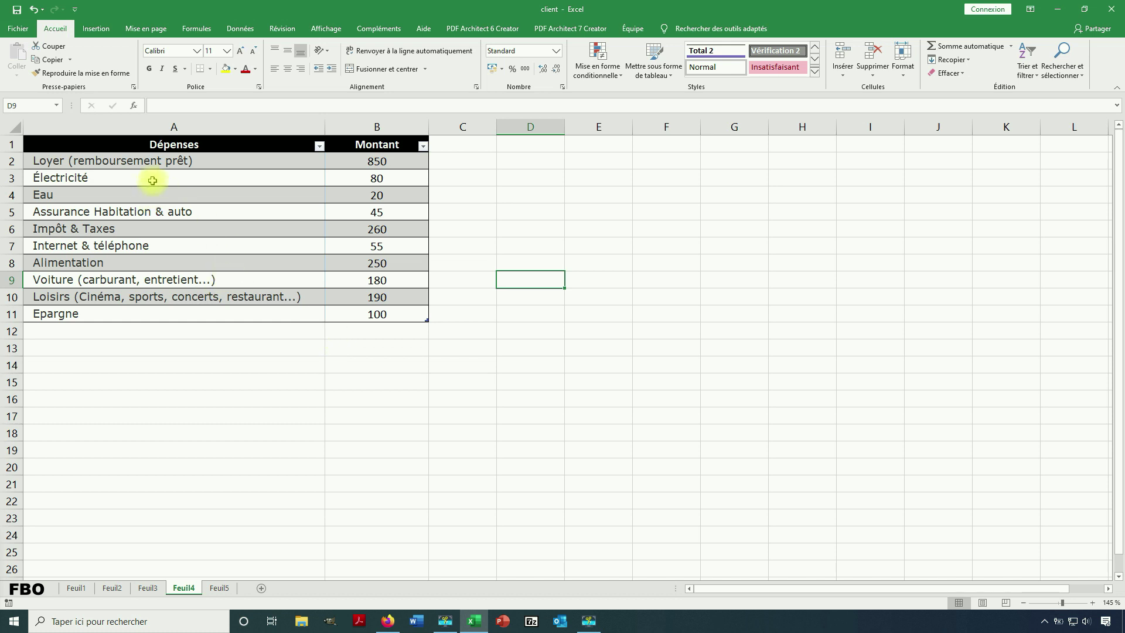
Select the expenses table A1:B11 and open the pie chart dropdown on Insertion
drag(130, 149, 381, 316)
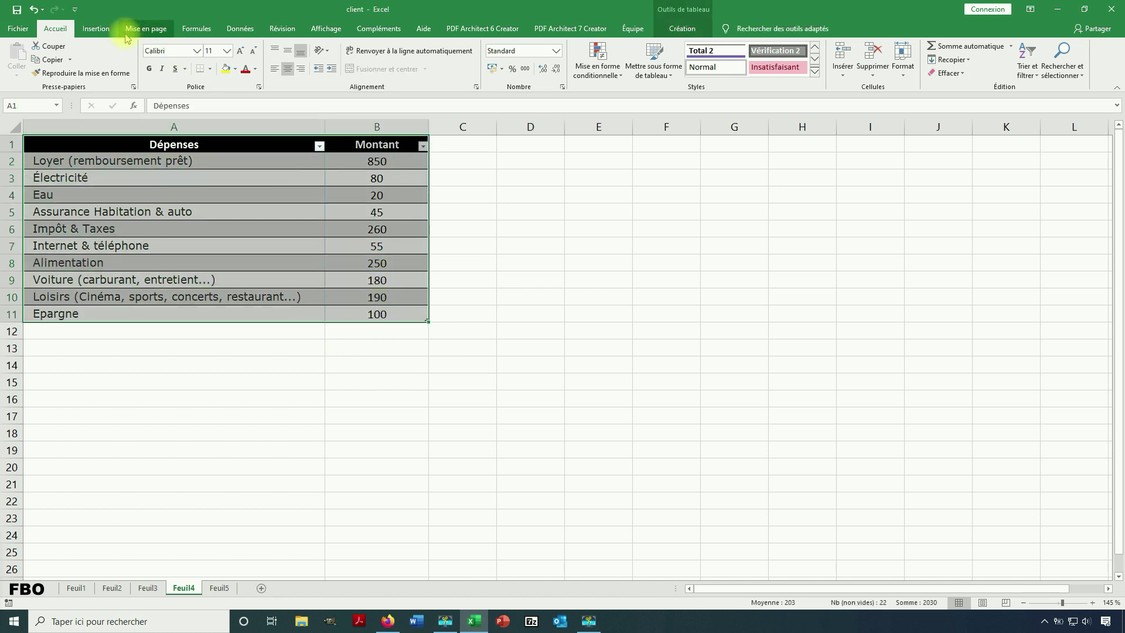
click(92, 30)
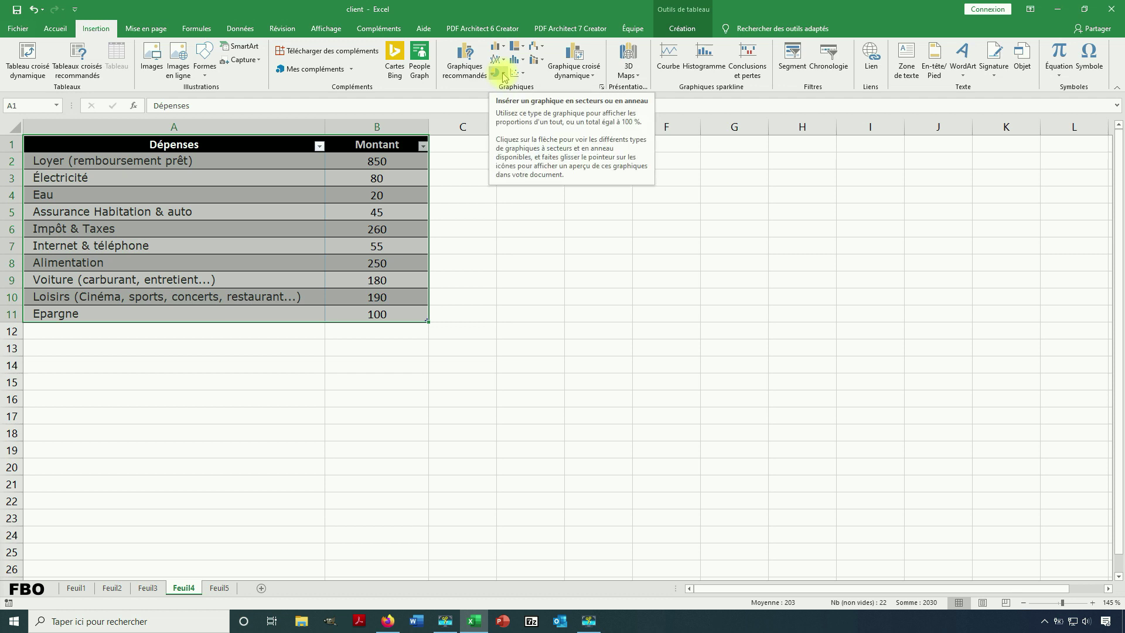
click(503, 76)
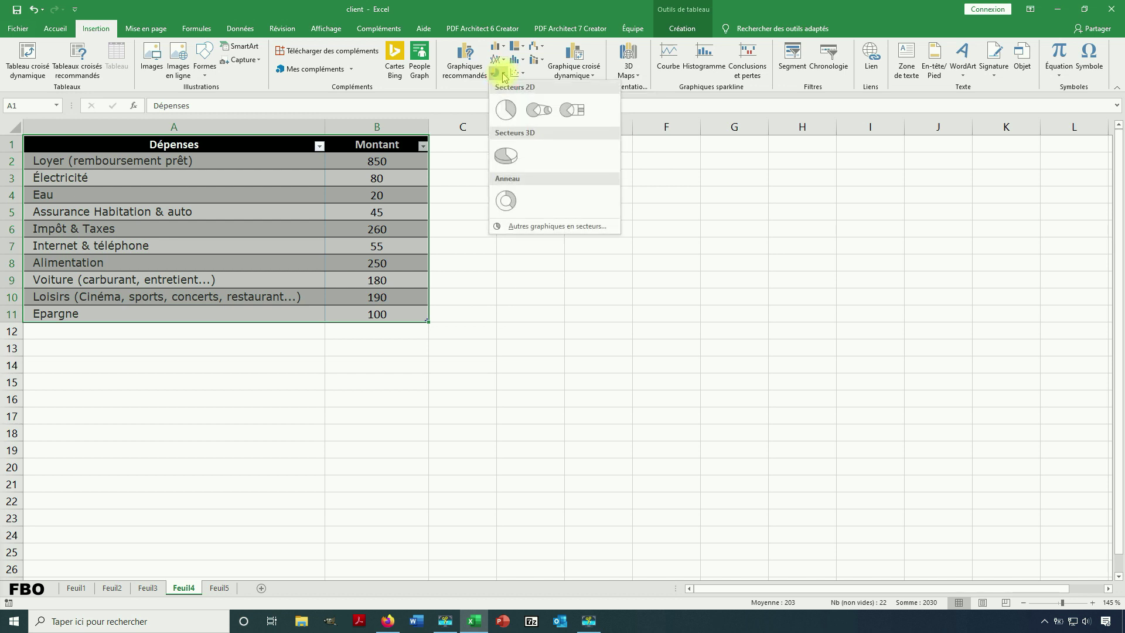
Browse the pie chart types, including 3D pie, then cancel without inserting a chart
click(456, 106)
click(465, 58)
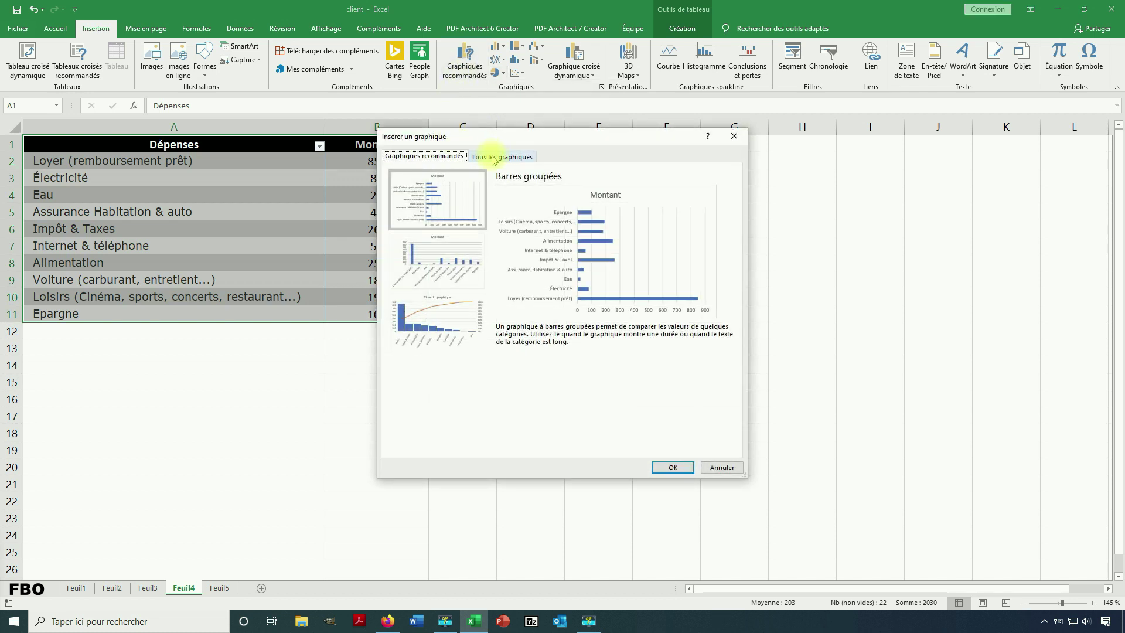
click(492, 158)
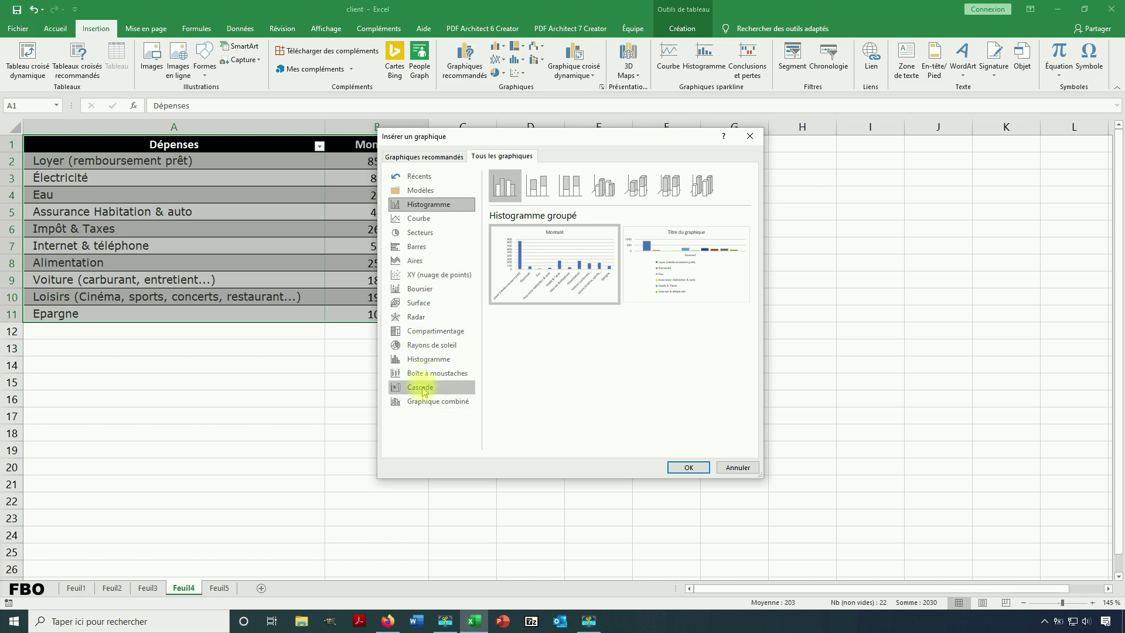
click(420, 232)
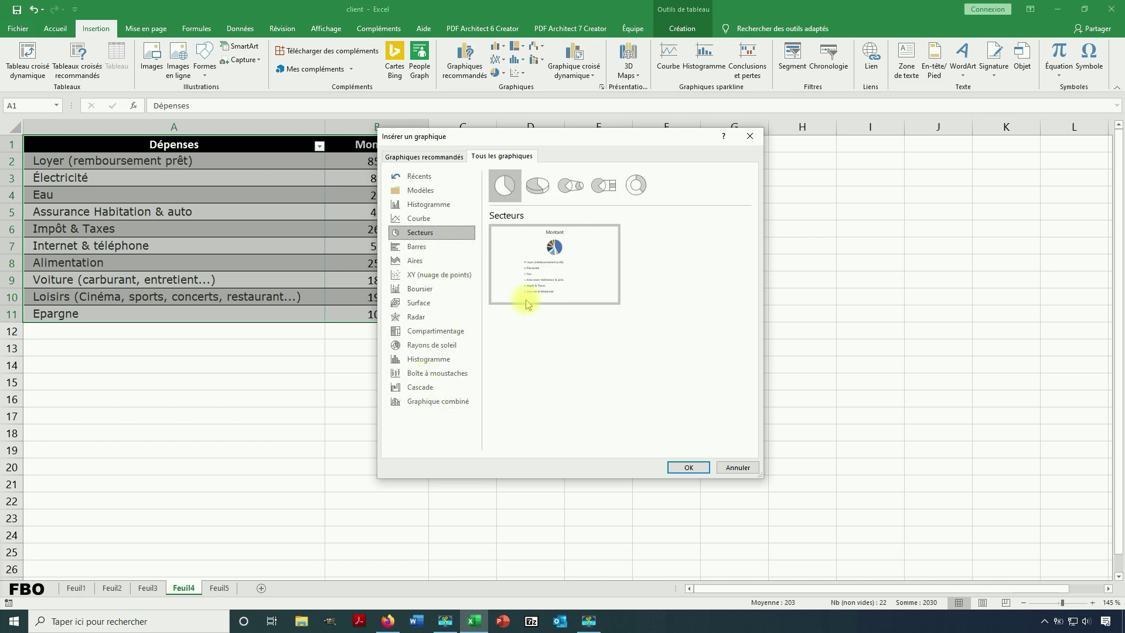
click(536, 198)
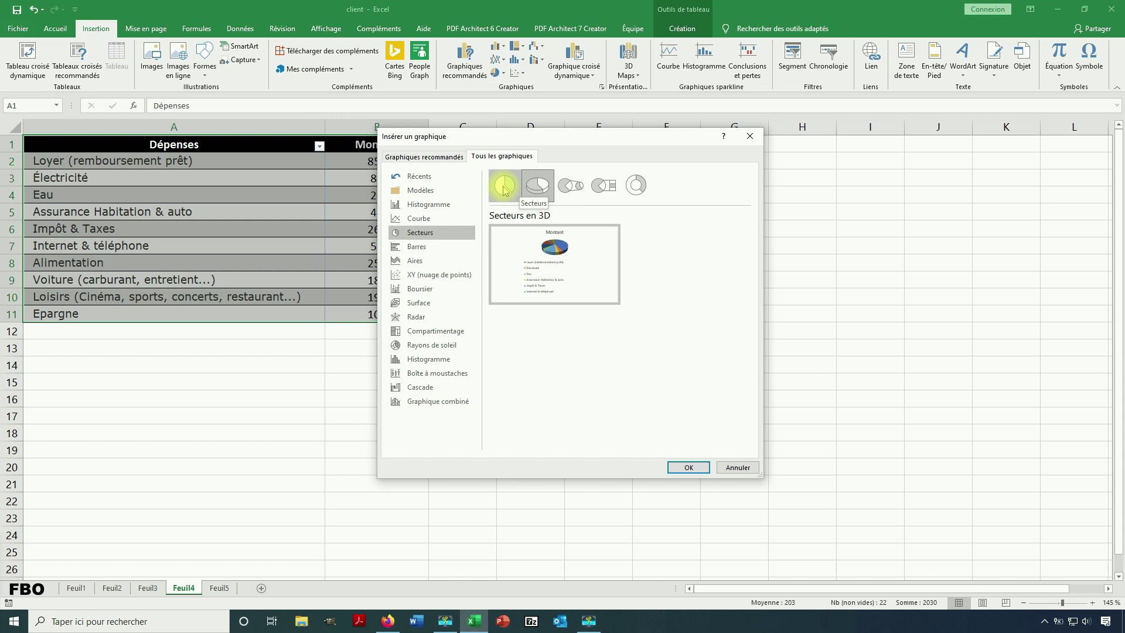
click(738, 467)
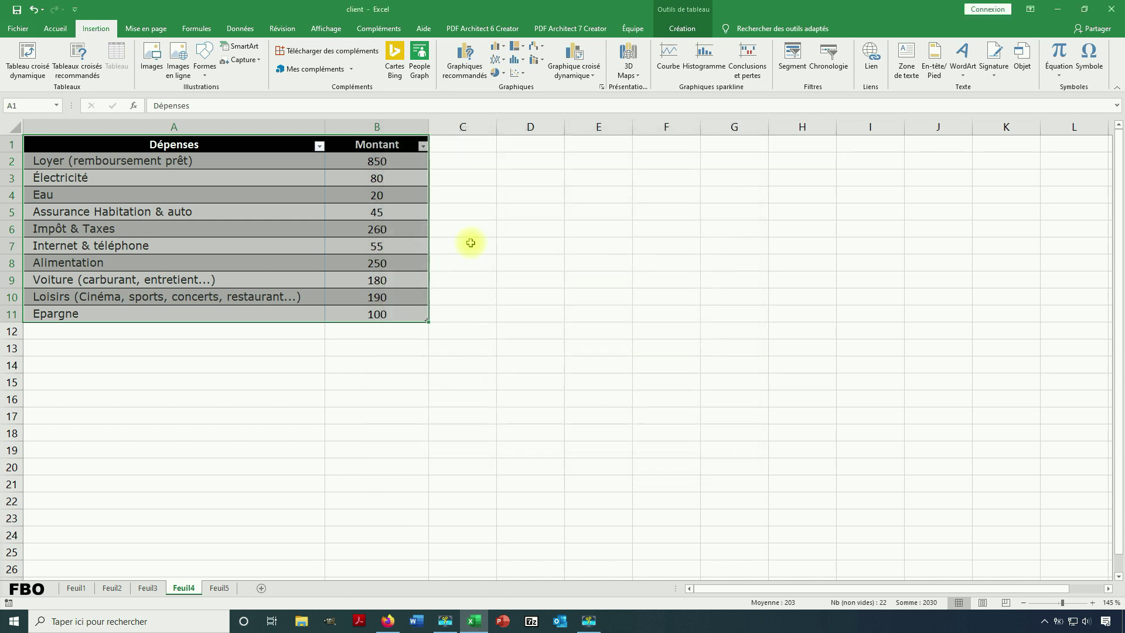
Insert a plain 2D pie chart and move it to the right of the table
click(499, 73)
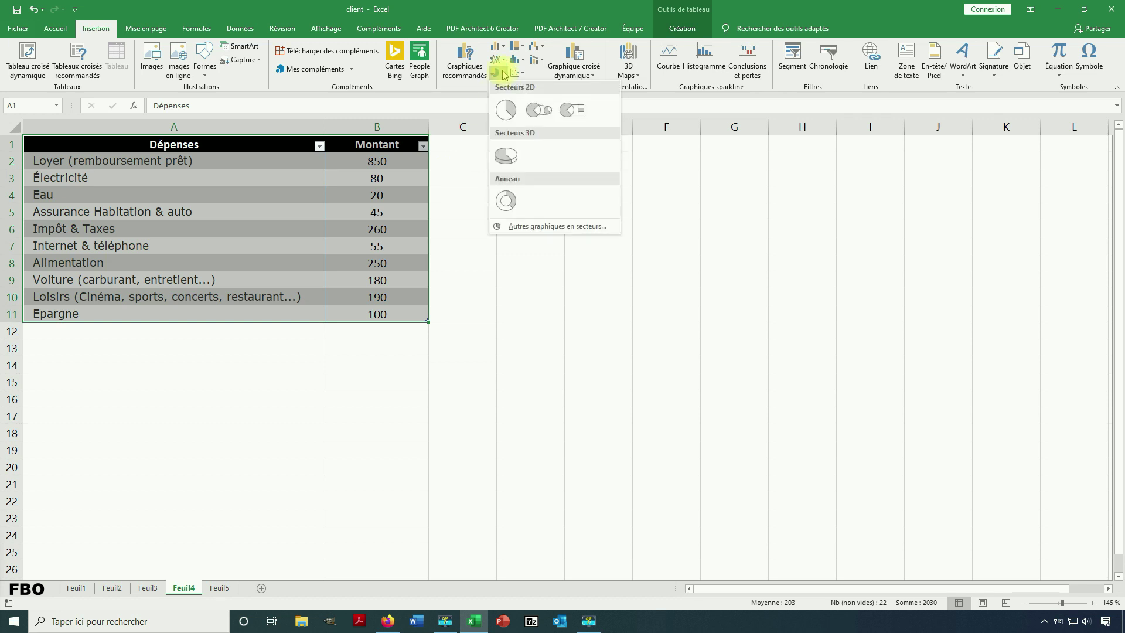
click(505, 109)
drag(659, 252, 750, 211)
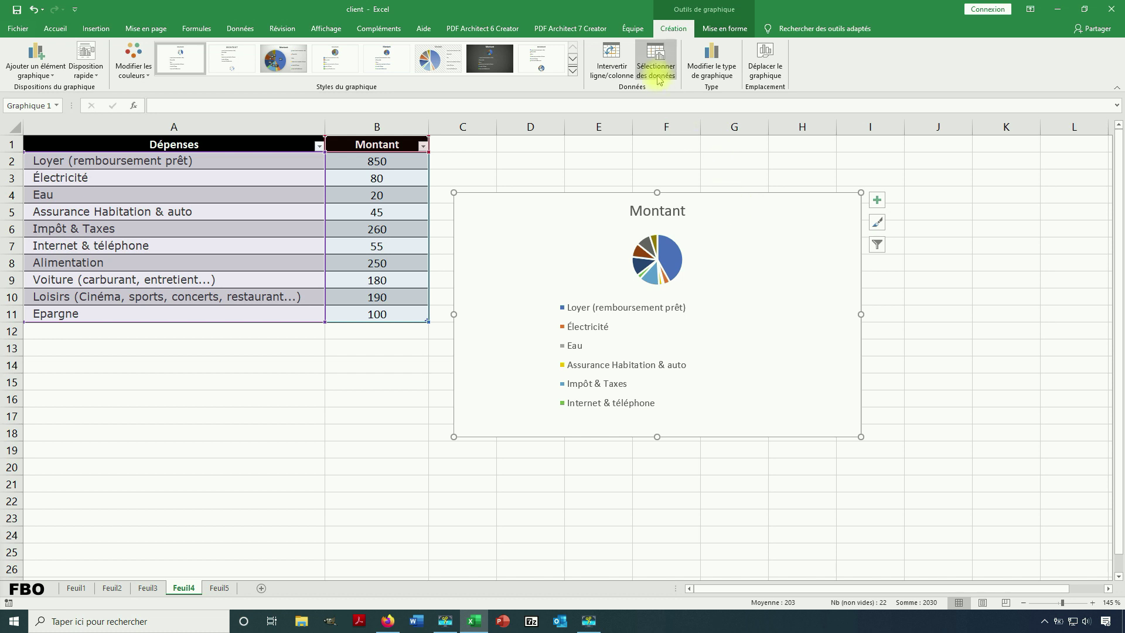
Expand the Chart Styles gallery twice to preview styles such as Style 3, then collapse it
click(573, 71)
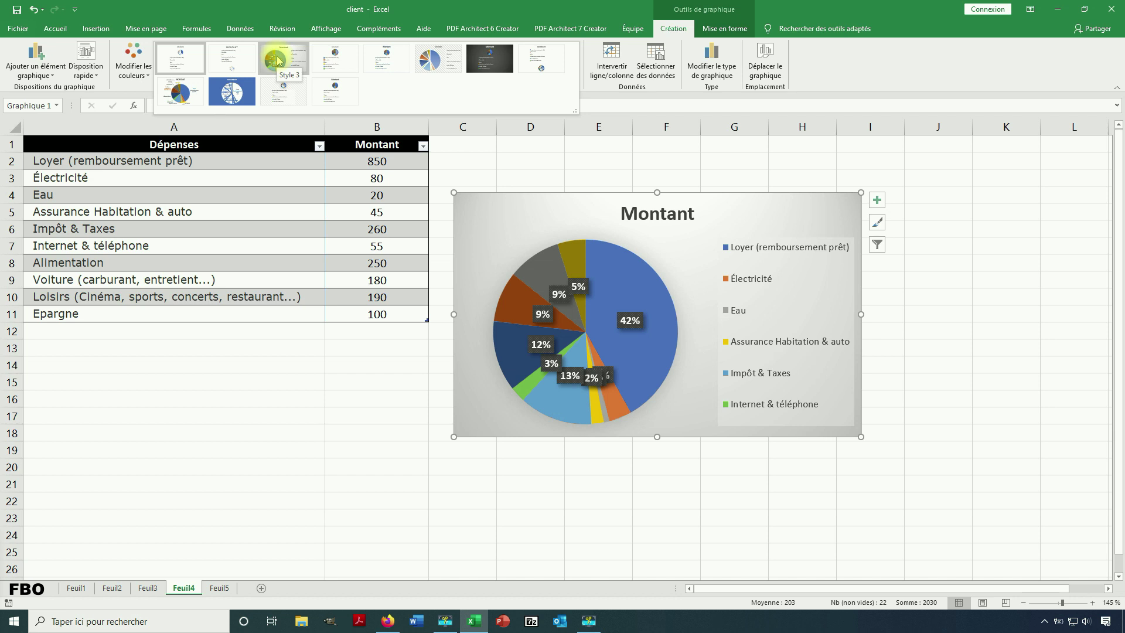
click(620, 105)
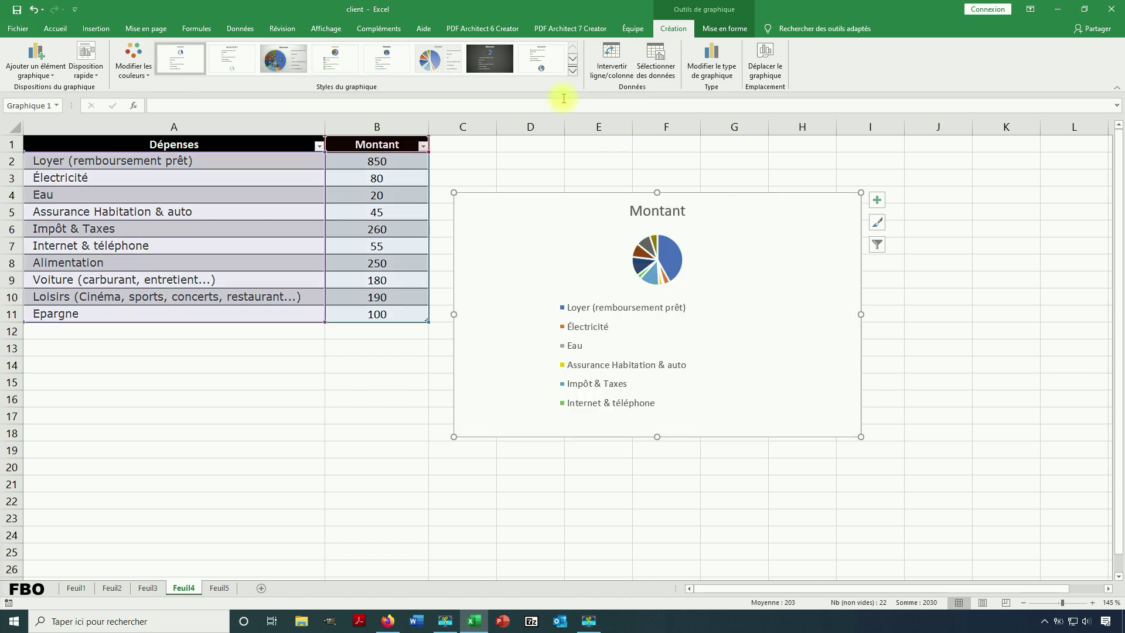
click(573, 70)
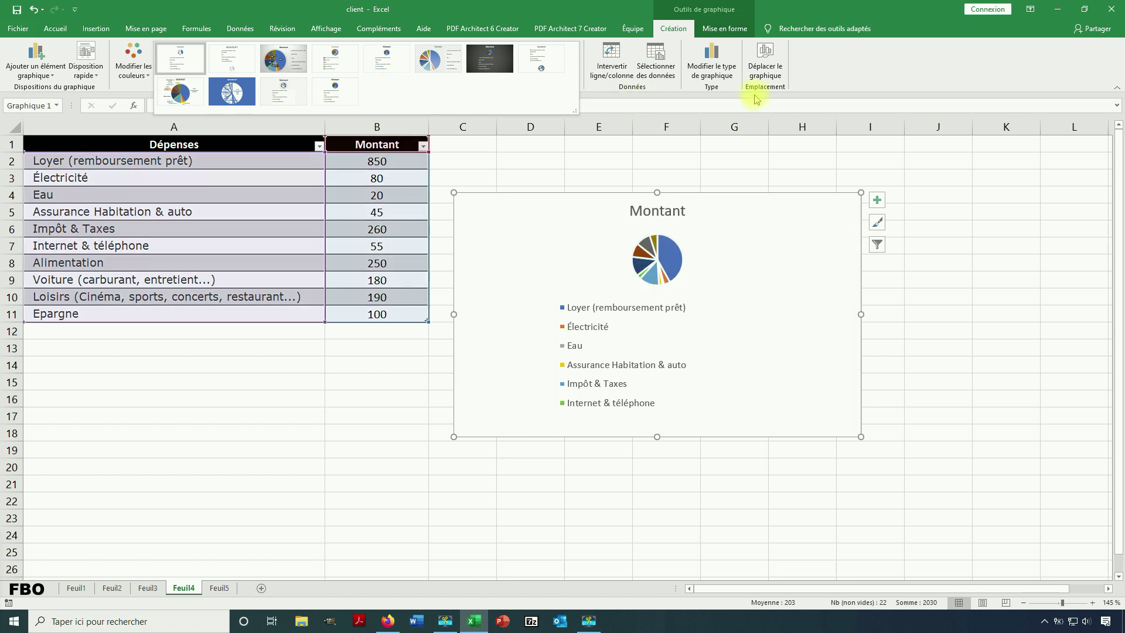
click(838, 66)
Give the chart area a solid white fill in Format Chart Area
double_click(783, 214)
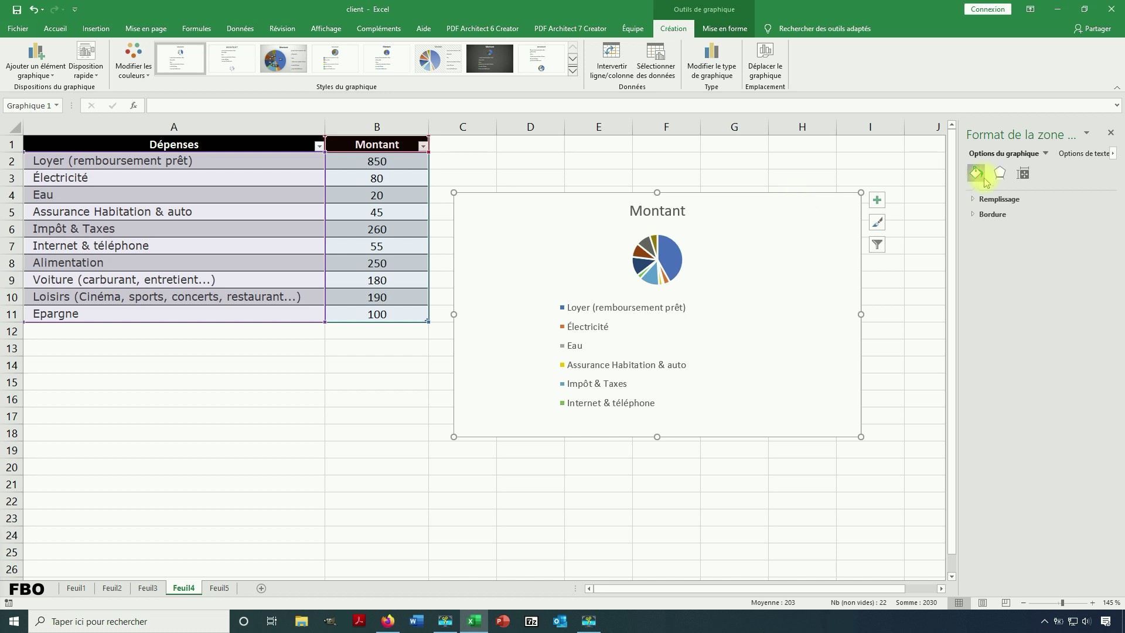
click(996, 200)
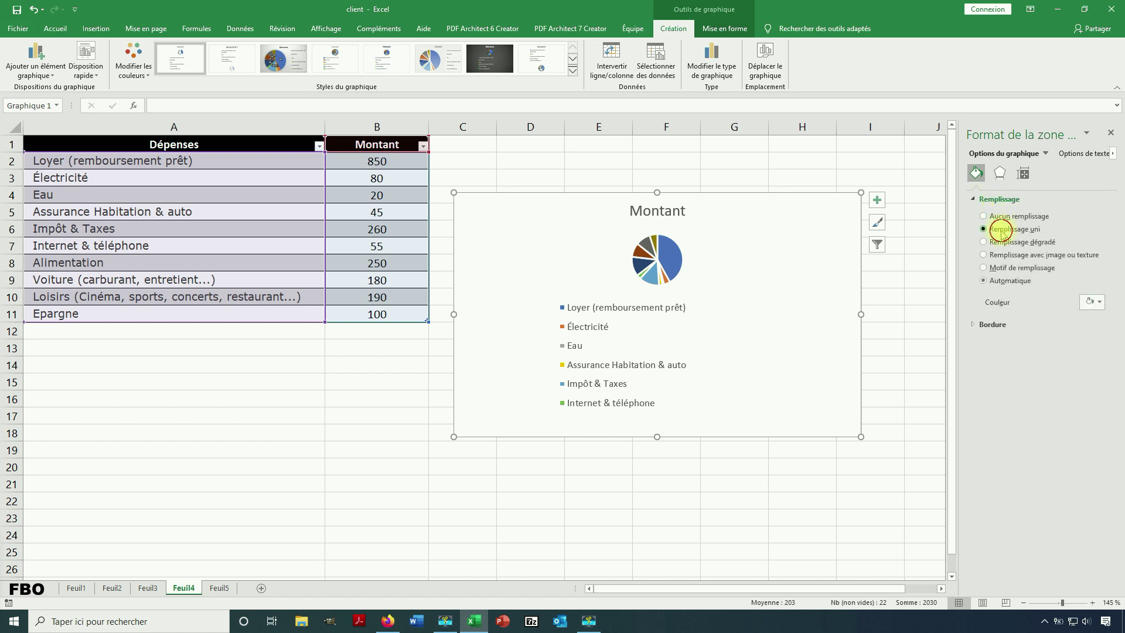
click(1002, 231)
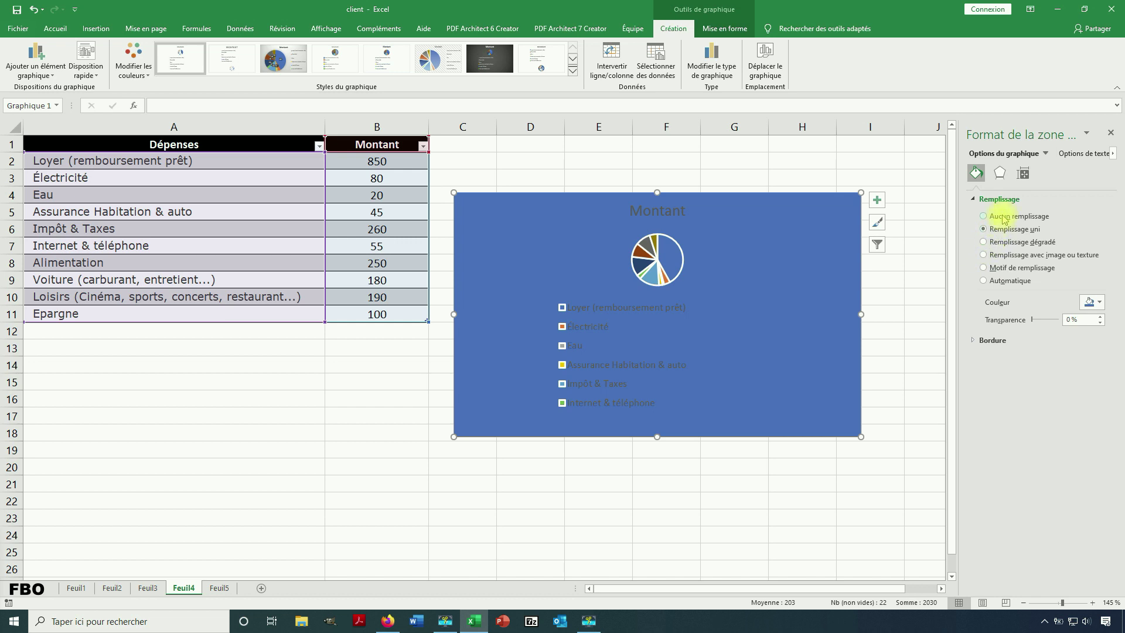
click(1023, 256)
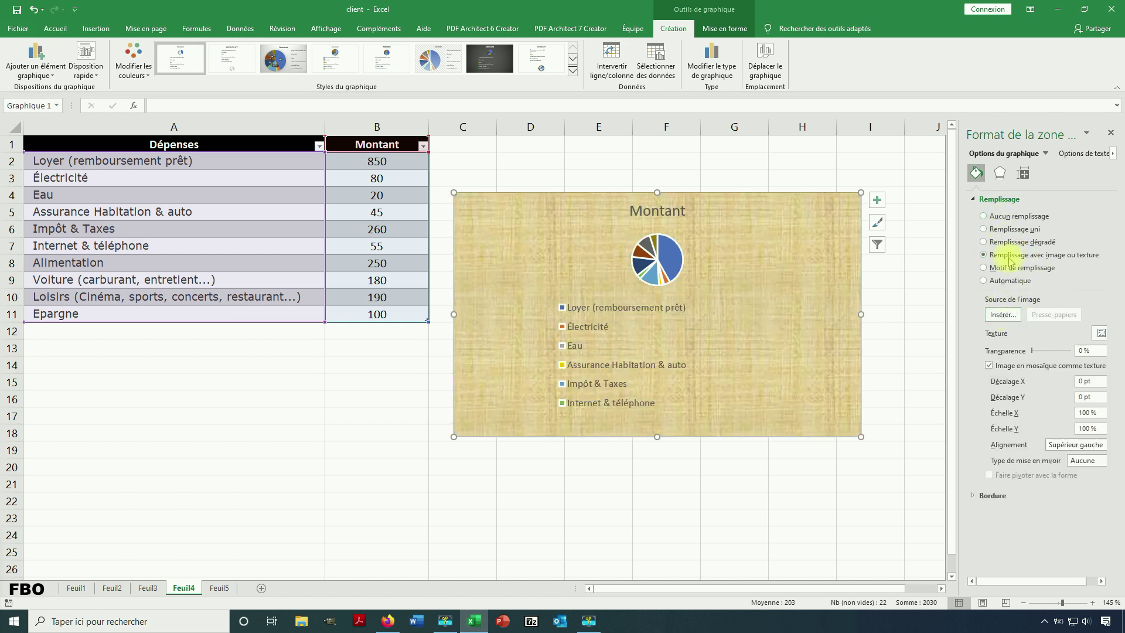
click(1008, 216)
click(1008, 229)
click(1089, 303)
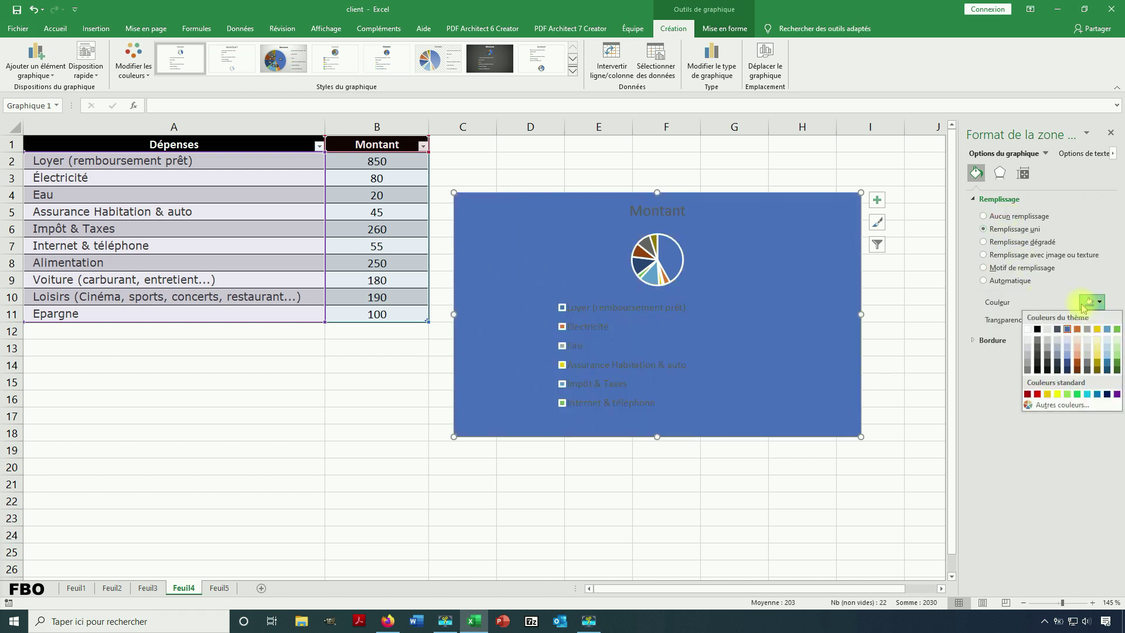
click(1027, 329)
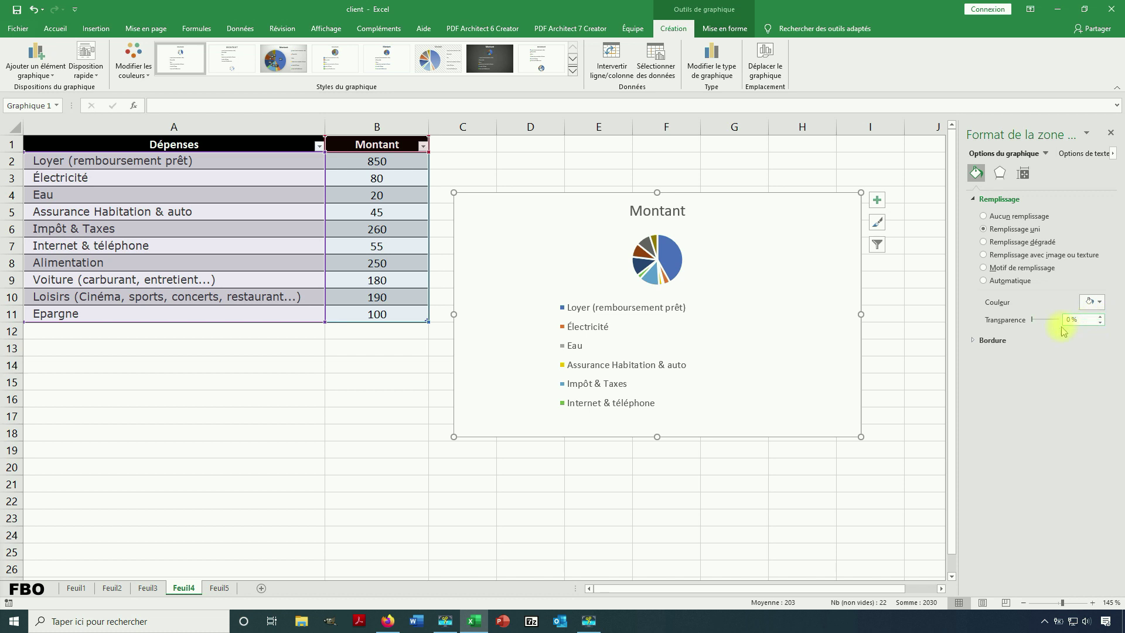
Set the chart border to a solid black line, widened to 4 pt
click(992, 340)
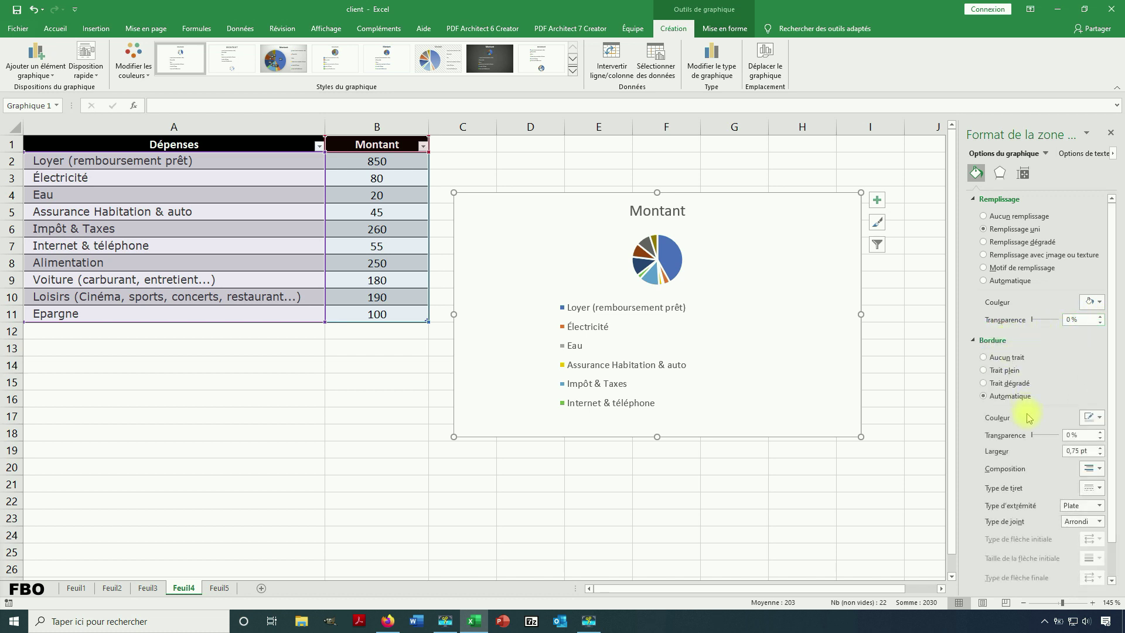
scroll(1030, 417, down, 2)
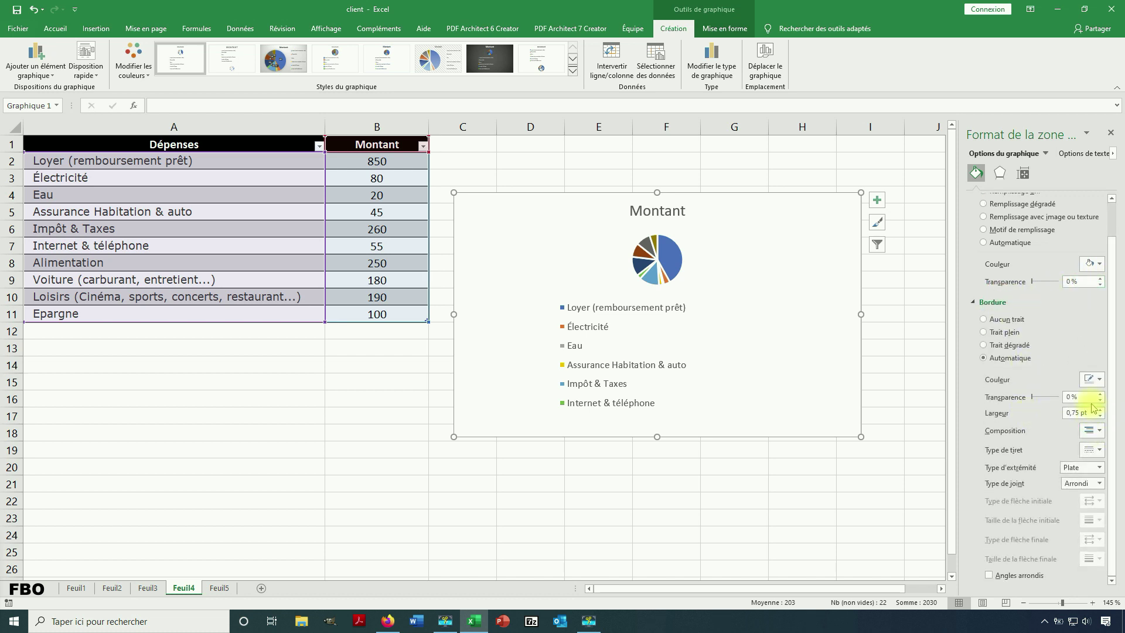
click(1092, 430)
click(1094, 450)
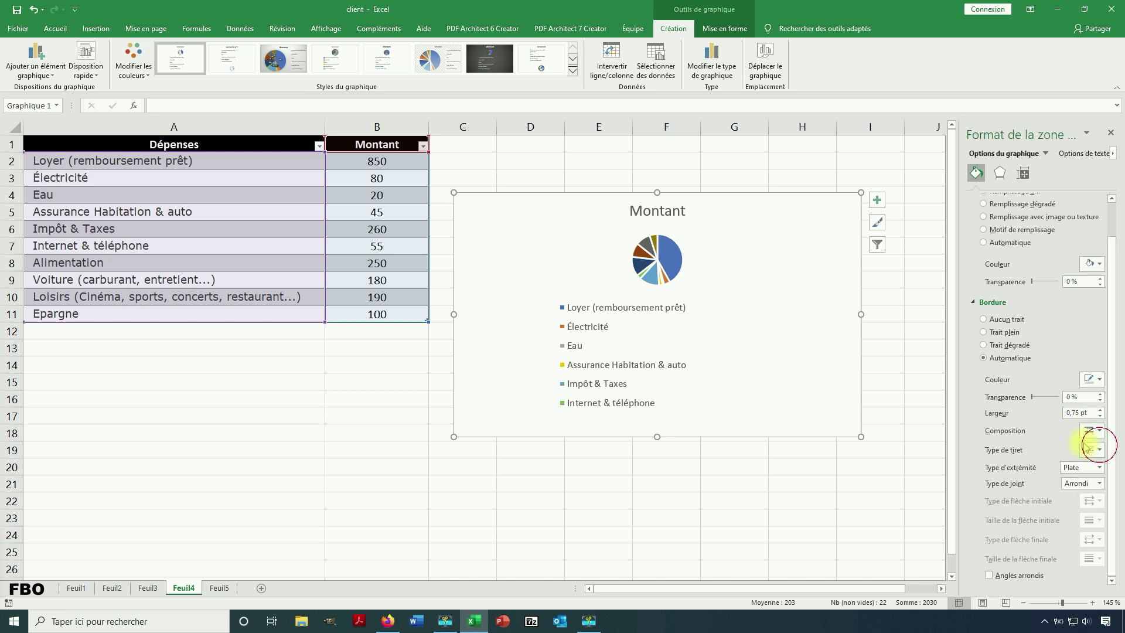
click(1101, 379)
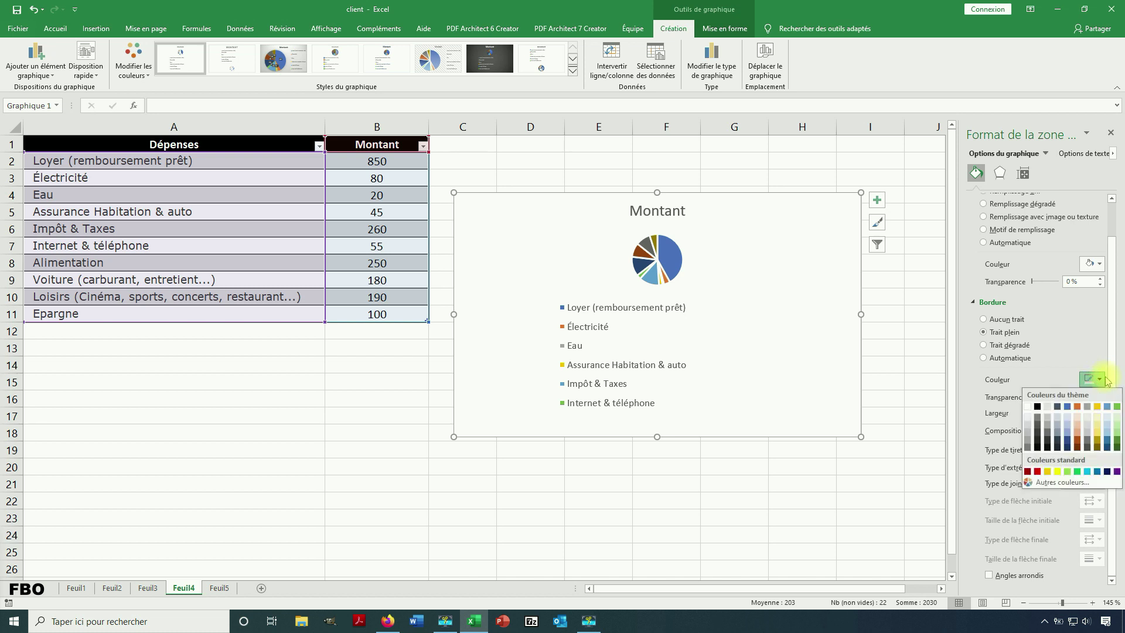
click(1037, 406)
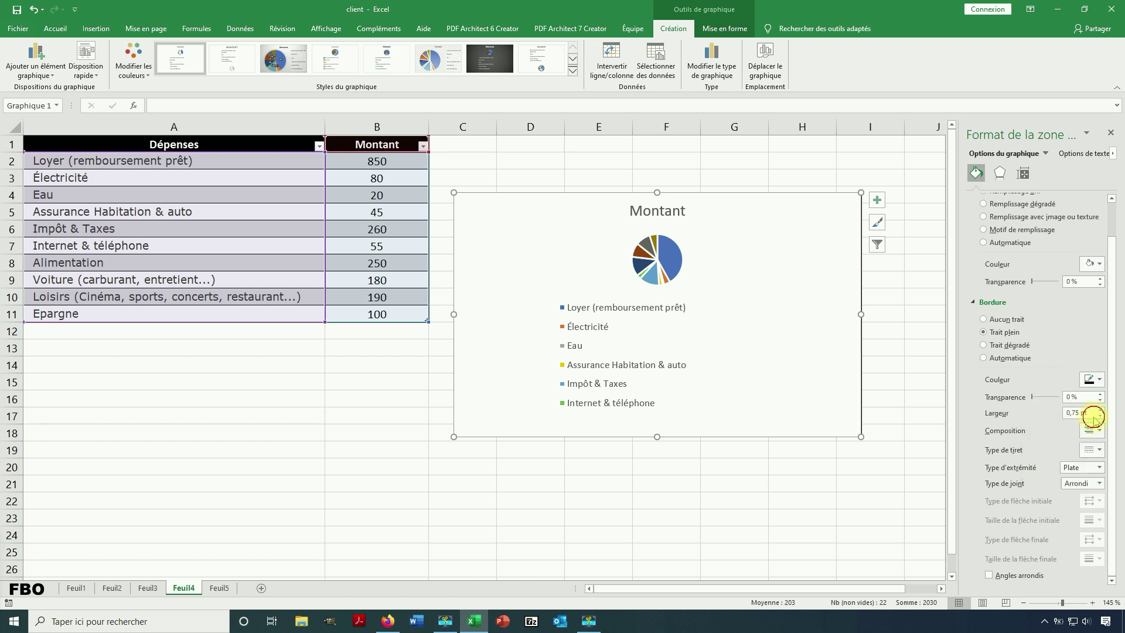
click(1102, 410)
click(1102, 410)
click(1101, 409)
click(1102, 410)
click(1101, 410)
click(1102, 409)
click(1101, 410)
click(1101, 410)
click(1101, 410)
click(1102, 410)
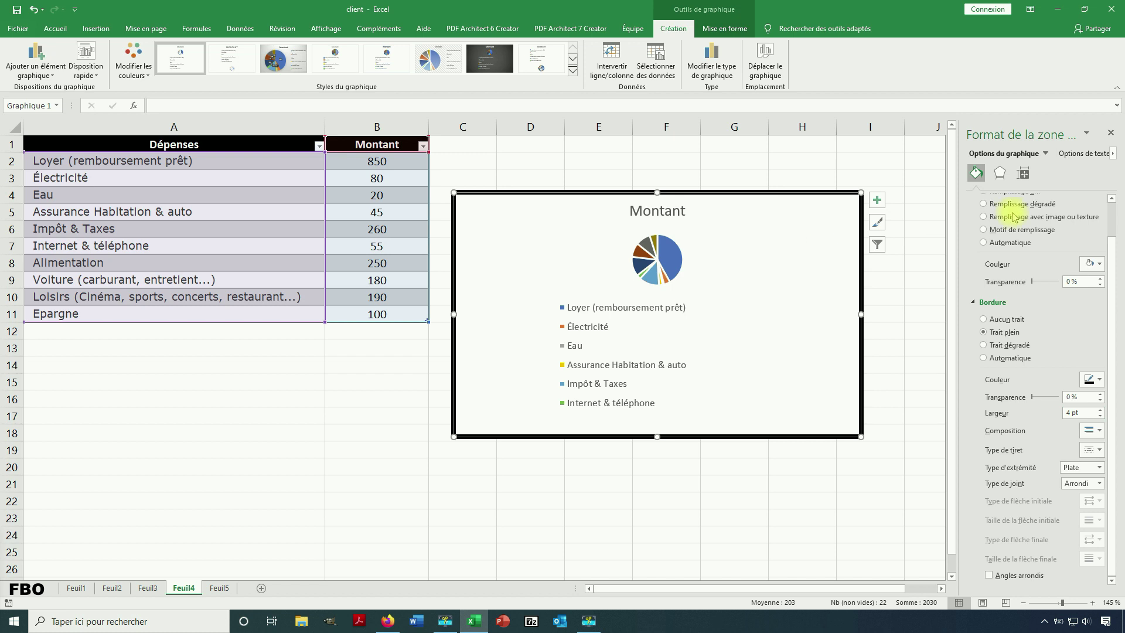
Browse the Shadow presets and 3D Format effects, then bring up Change Chart Type
click(1001, 173)
click(991, 200)
click(1093, 214)
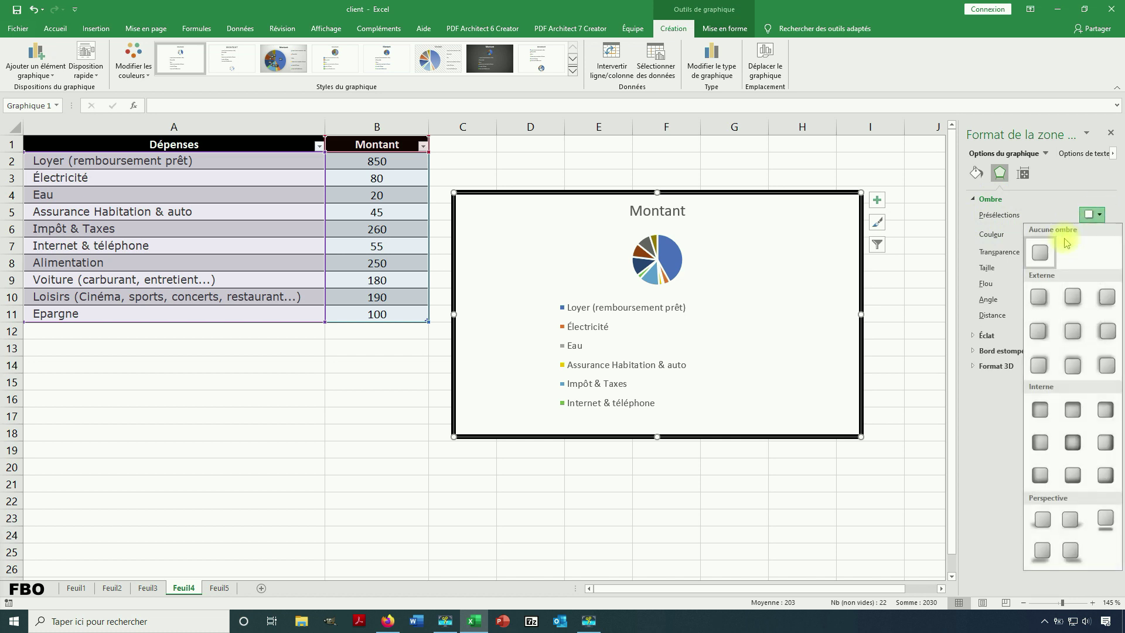
click(994, 246)
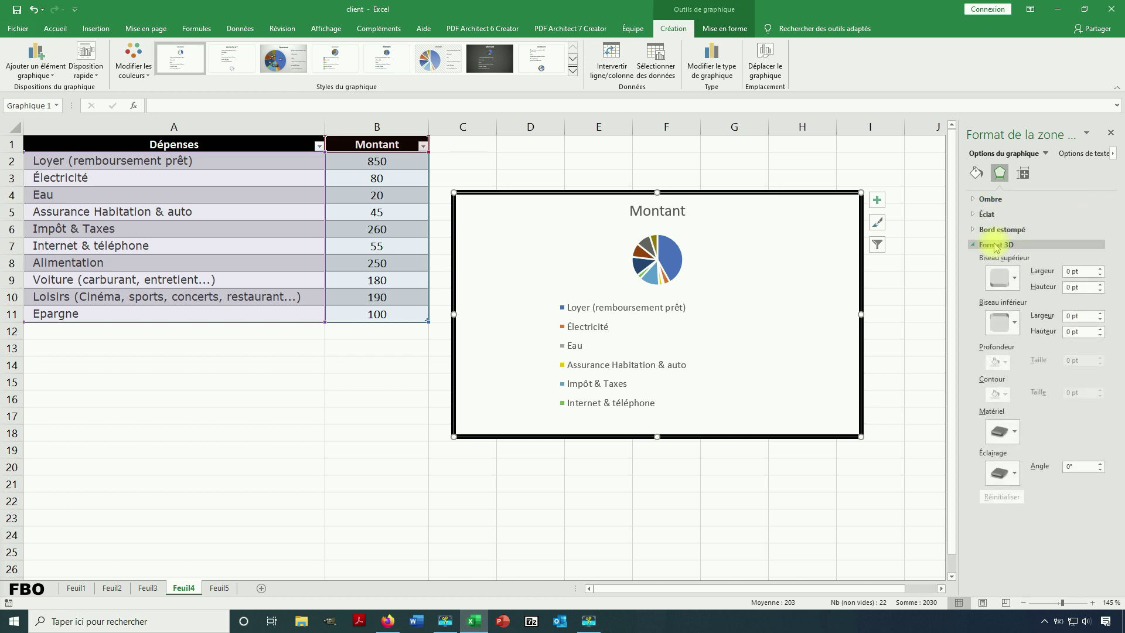
click(994, 246)
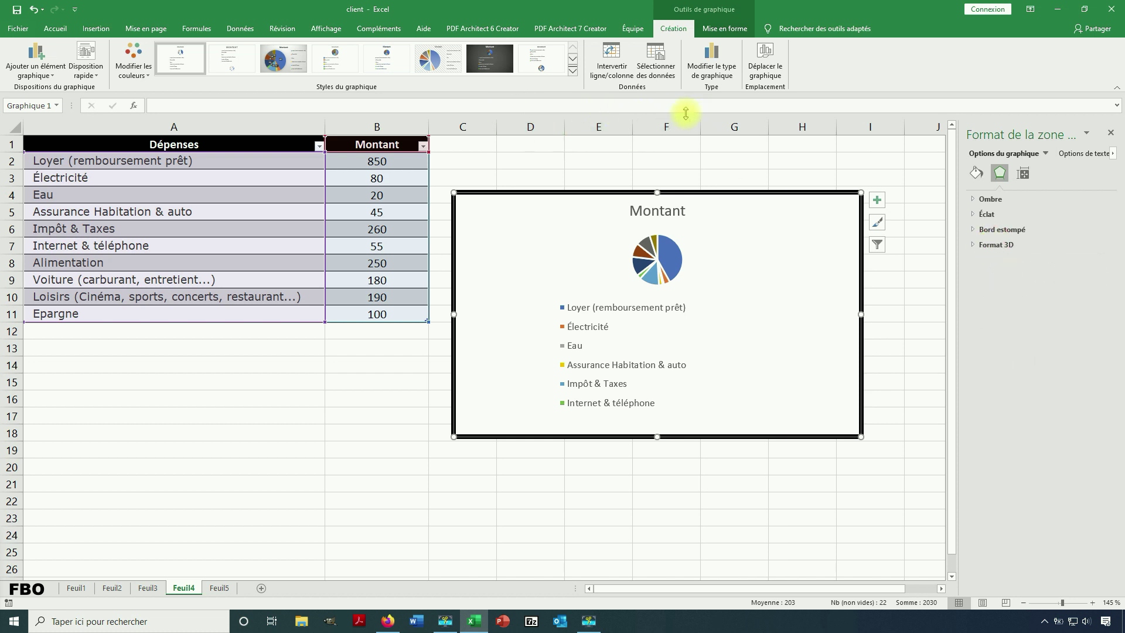
click(708, 78)
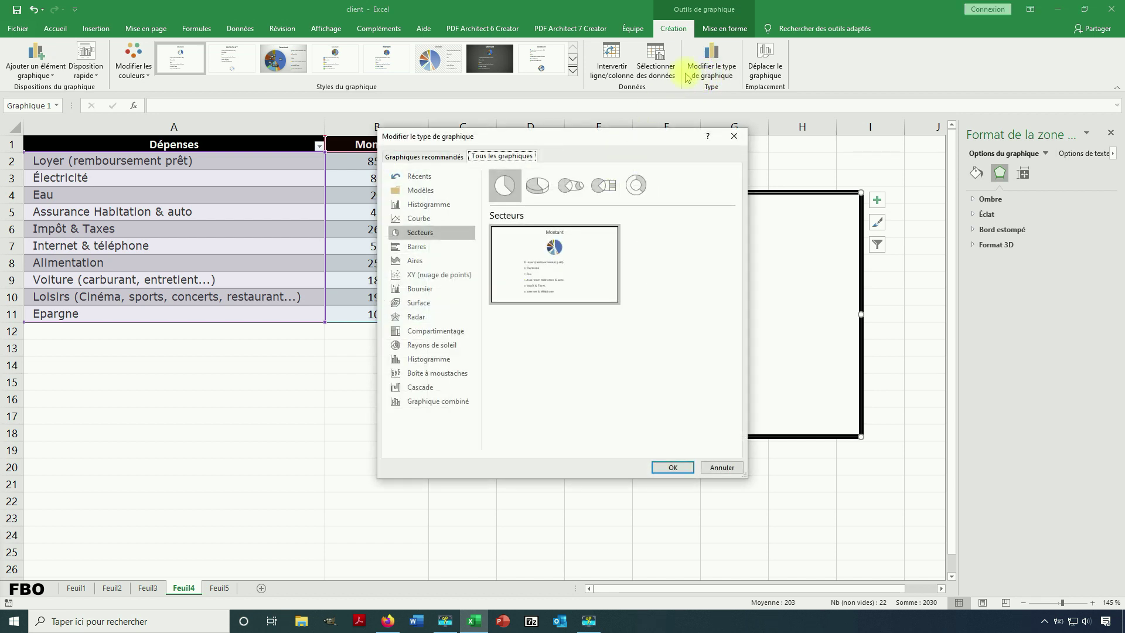
Switch to a 3D pie with Chart Style 6, then undo back to the flat pie
click(537, 182)
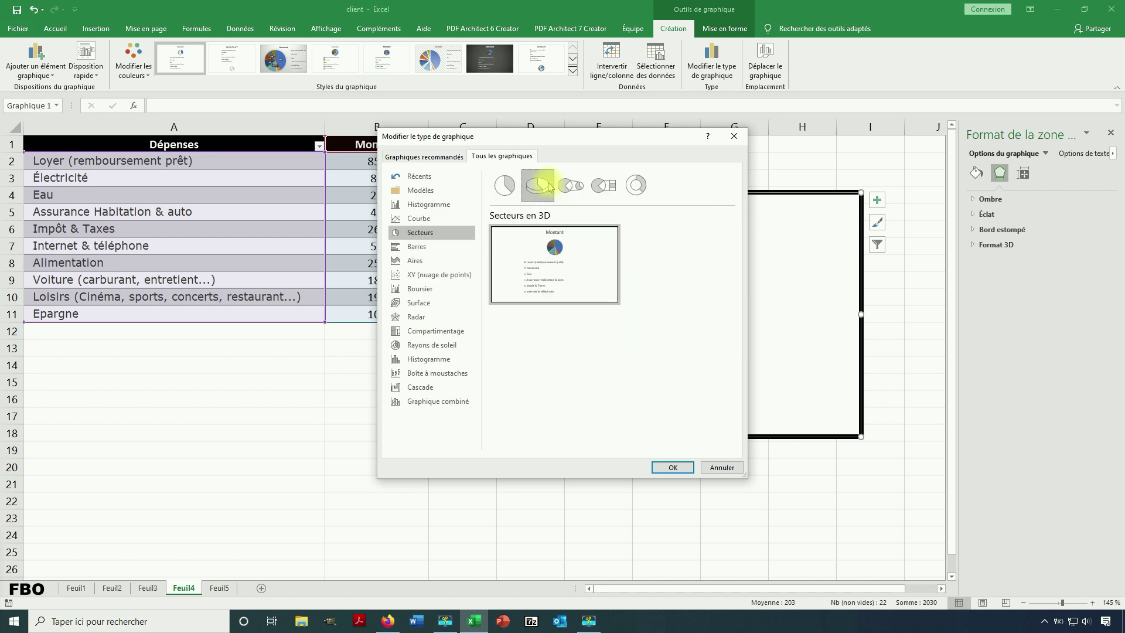
click(673, 467)
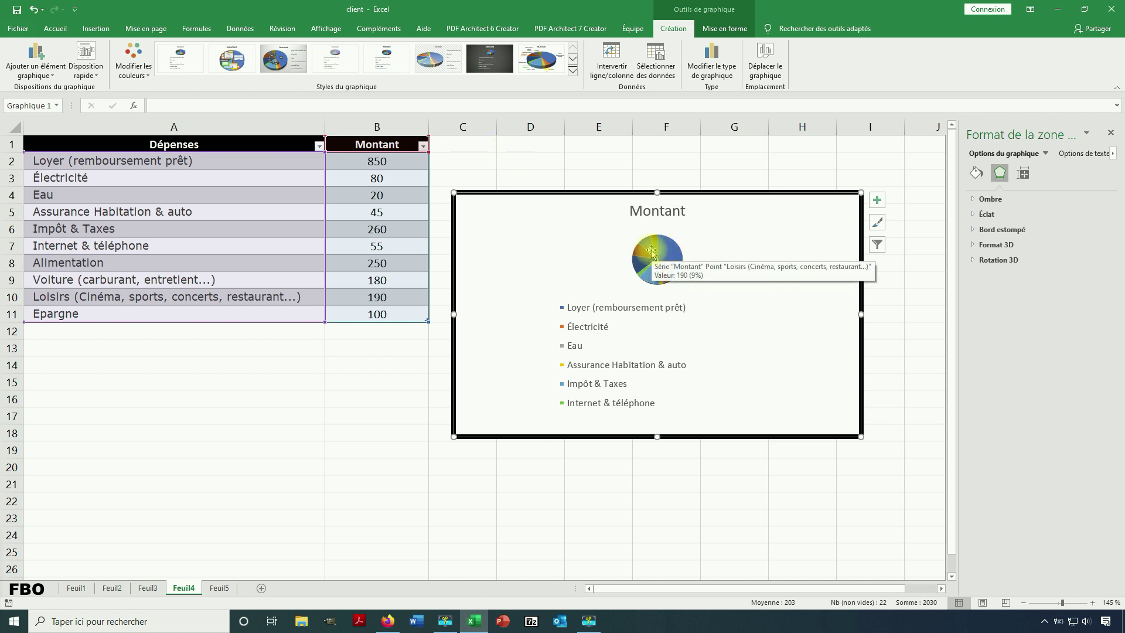
click(427, 65)
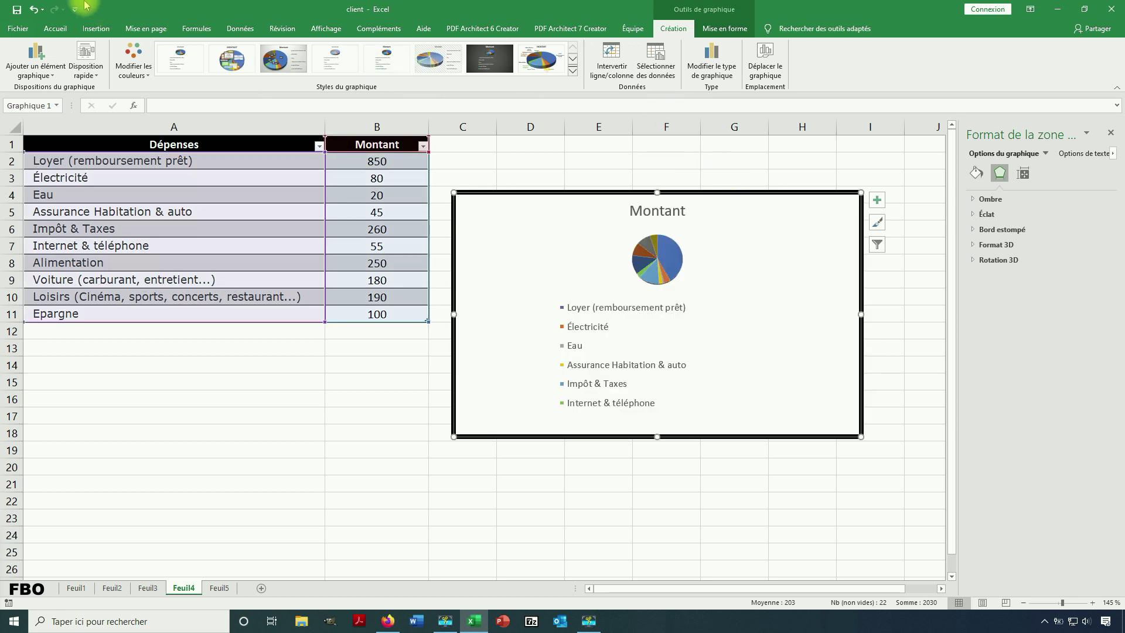
click(35, 12)
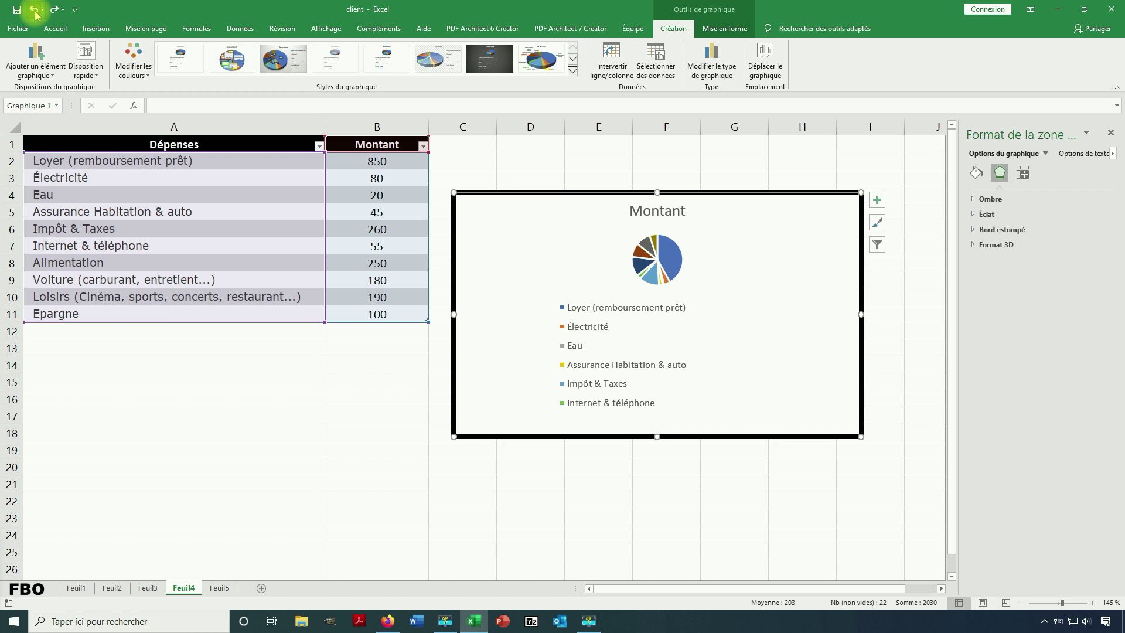
Expand the Size and Properties settings, showing 7,62 cm high by 12,7 cm wide
click(1024, 174)
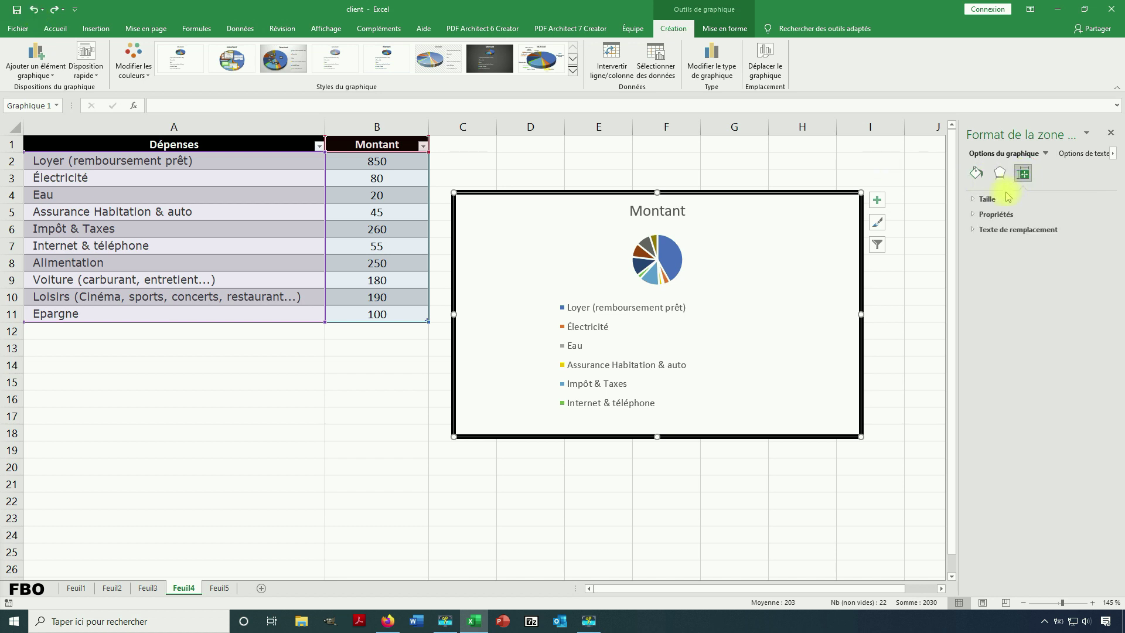
click(987, 199)
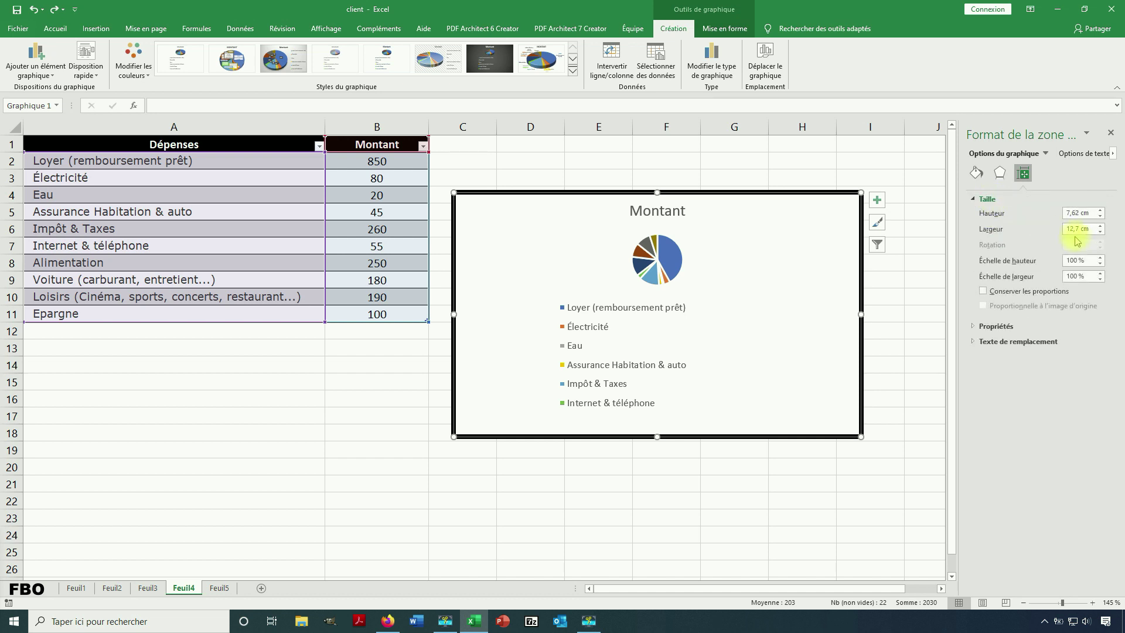
click(1011, 326)
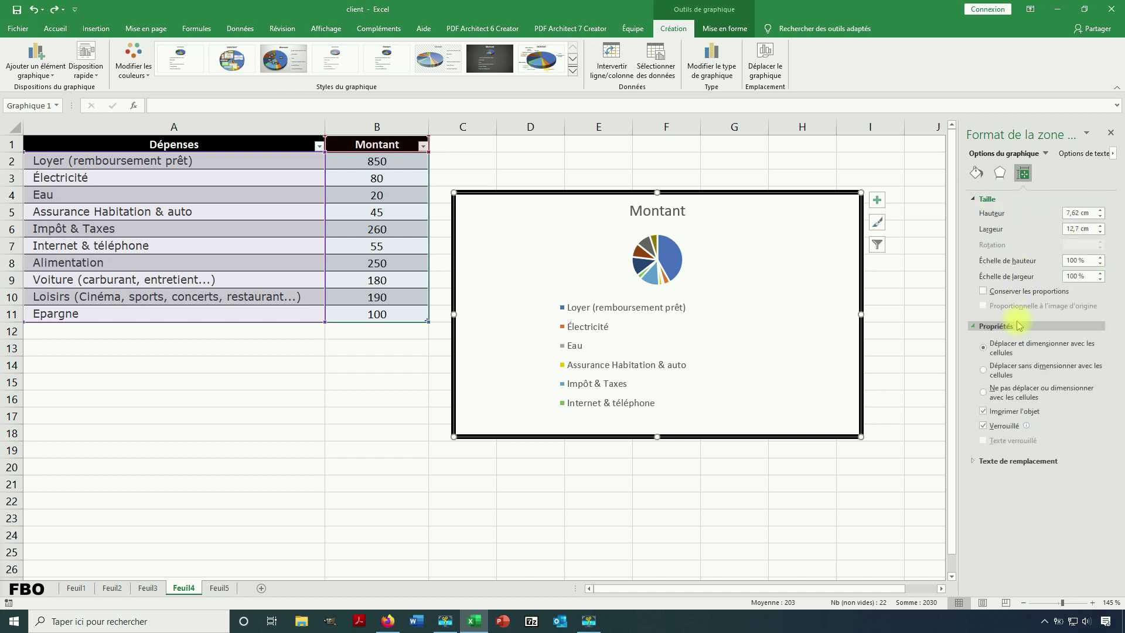
click(1078, 155)
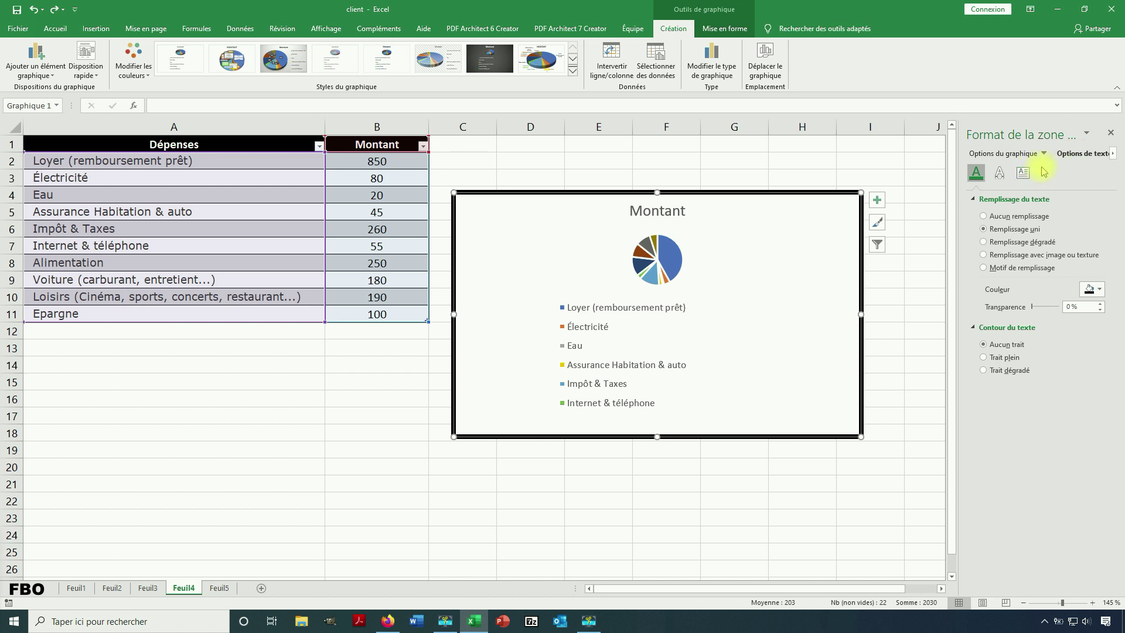
Look through the chart's Text Effects and Text Box alignment and margin settings
click(1000, 173)
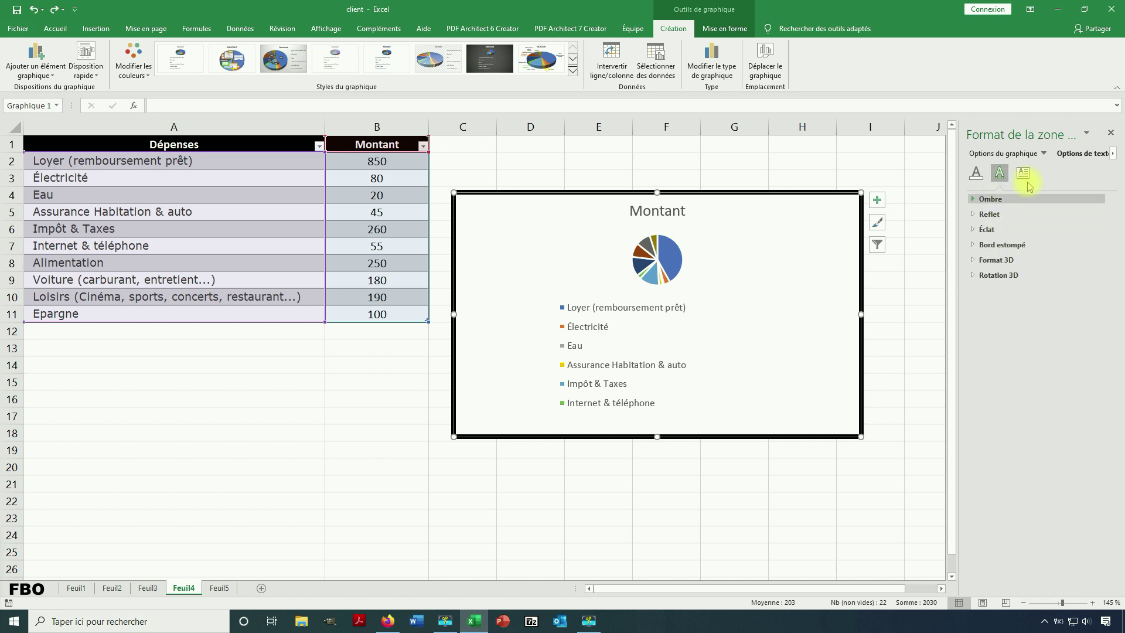
click(1025, 172)
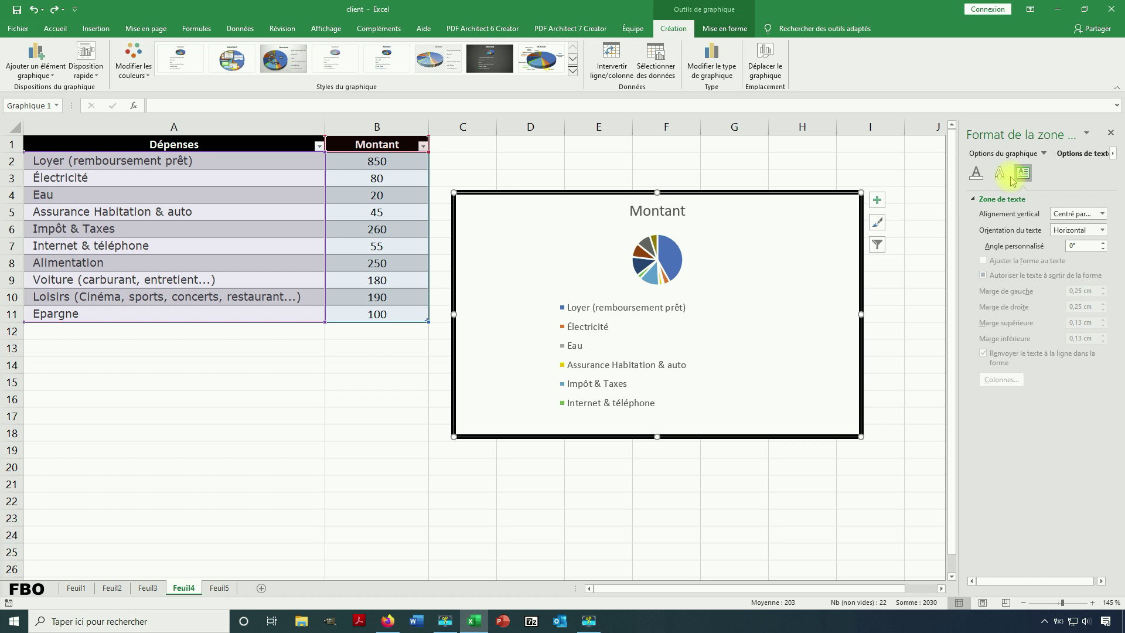
click(120, 78)
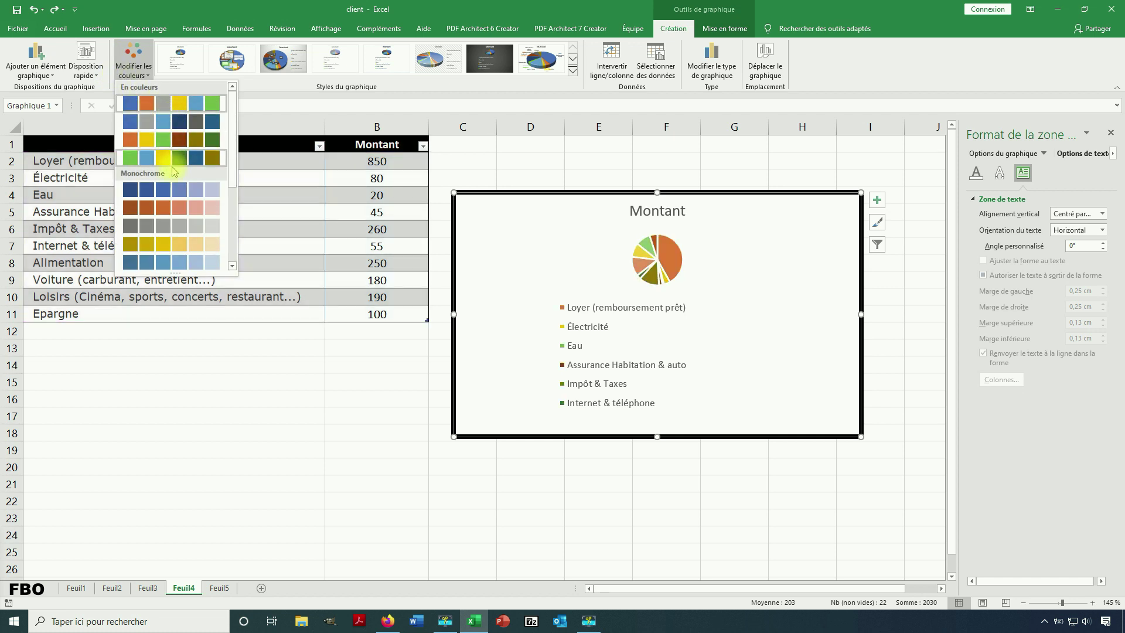
Keep the default colours and apply Quick Layout 6 with percentage labels and right legend
click(255, 88)
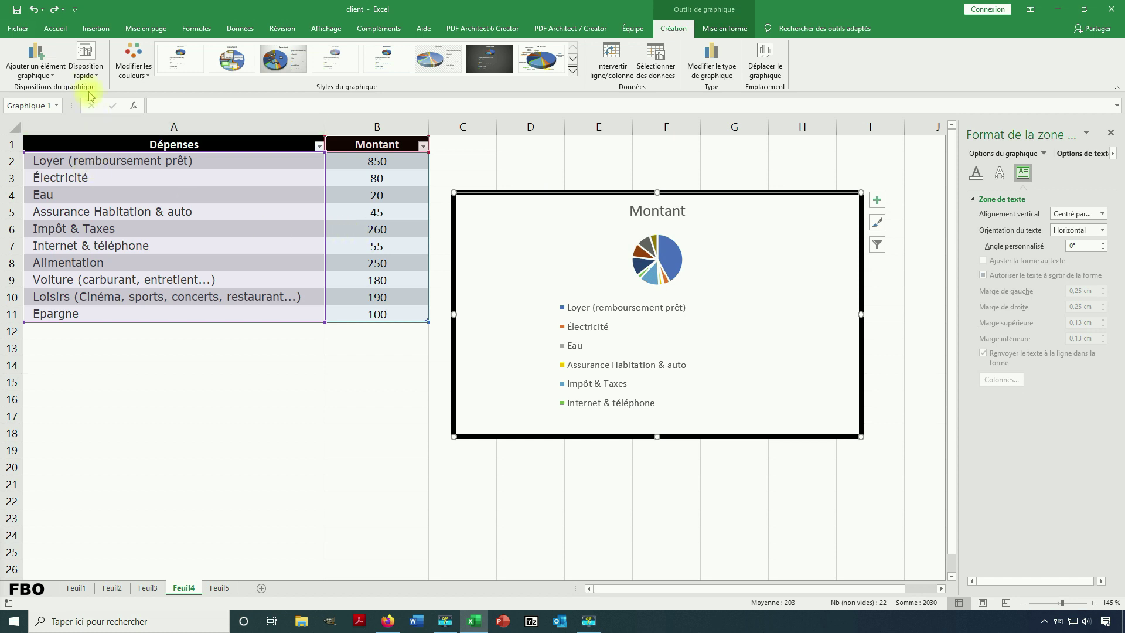
click(86, 65)
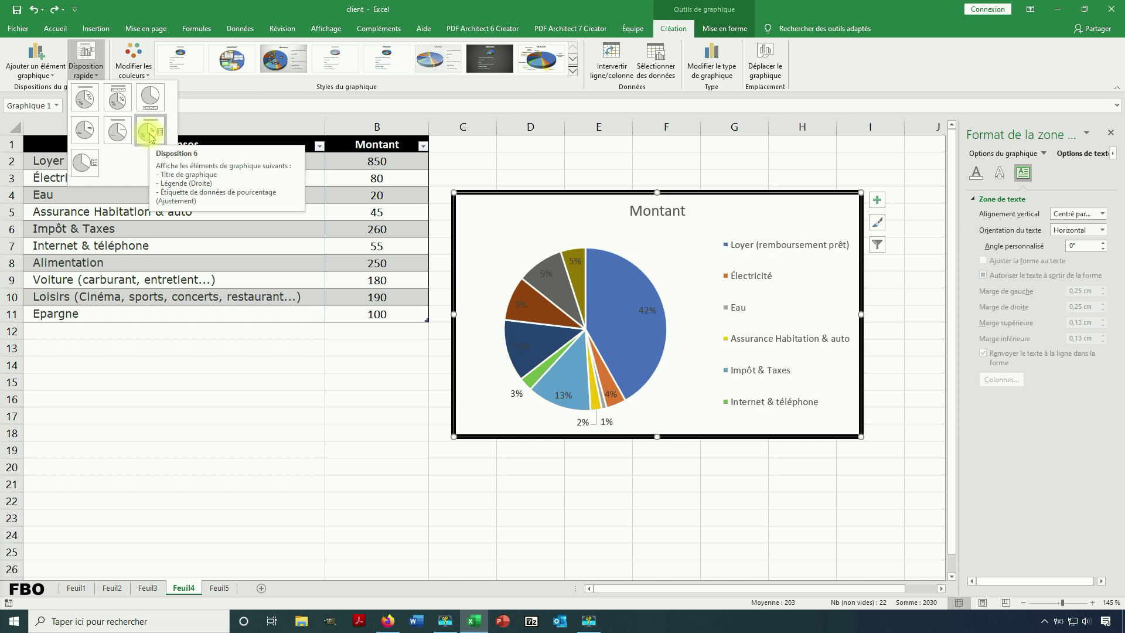
click(150, 134)
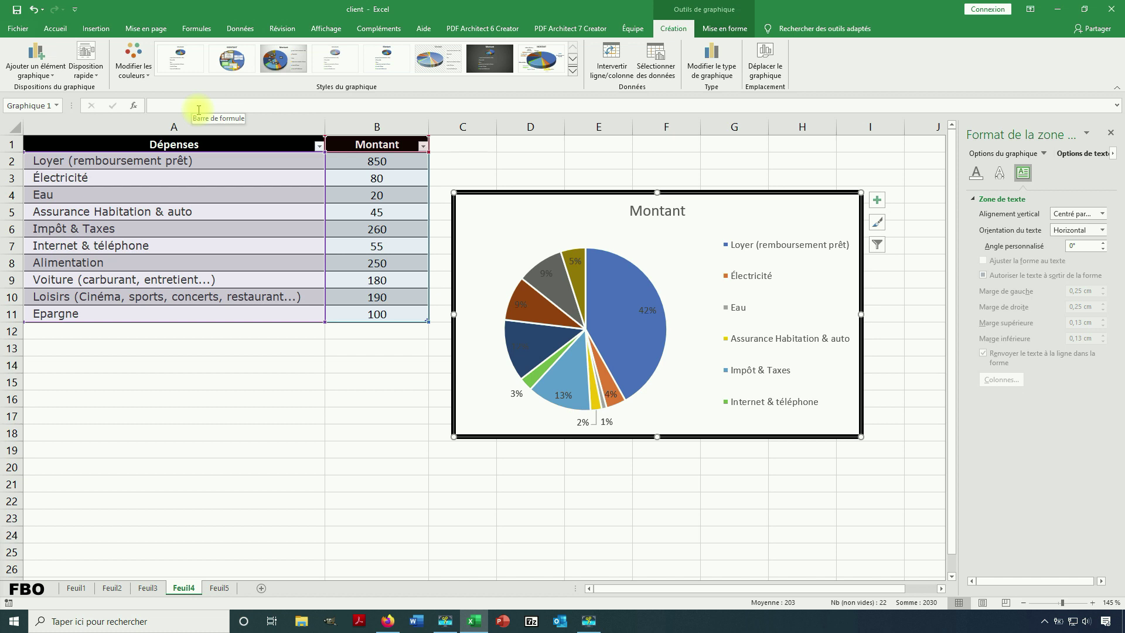
Replace the chart title Montant with 'Mes dépenses'
click(658, 213)
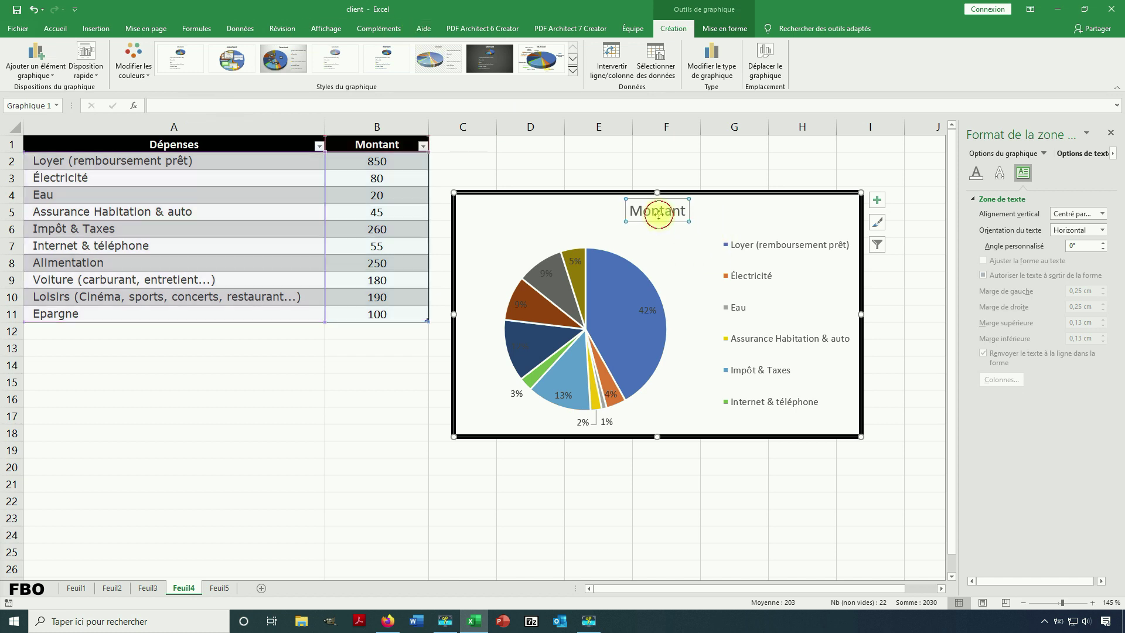
double_click(659, 214)
text(Mes dépenses)
drag(612, 211, 703, 212)
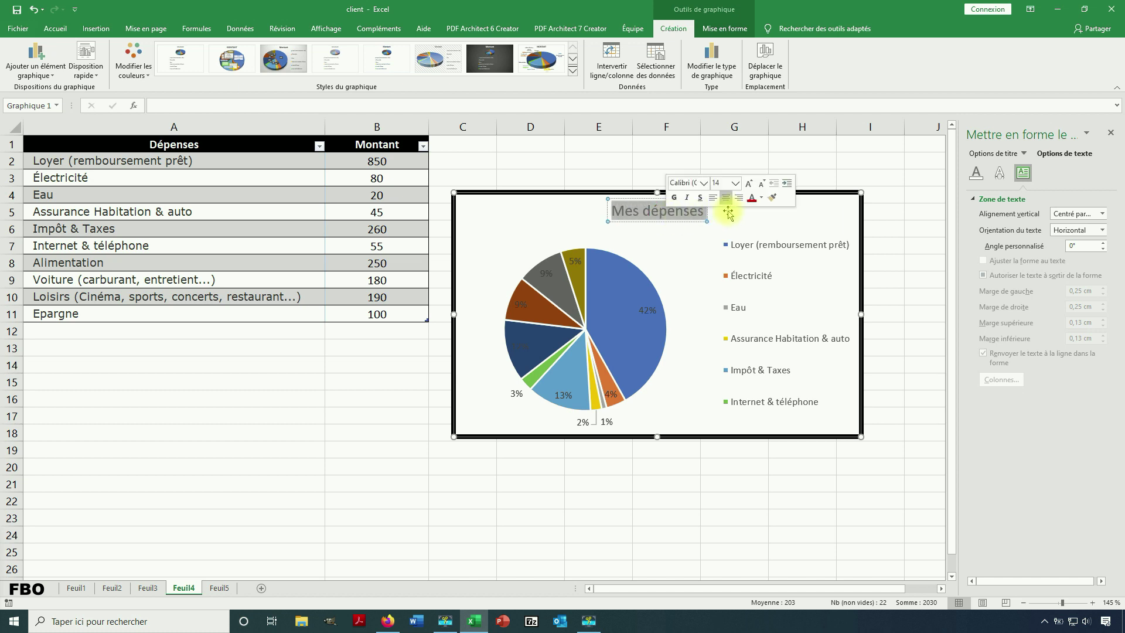
Format the title as 24 pt Arial Black, italic and underlined
click(749, 186)
click(749, 186)
click(749, 186)
click(749, 187)
click(749, 186)
click(750, 186)
click(705, 184)
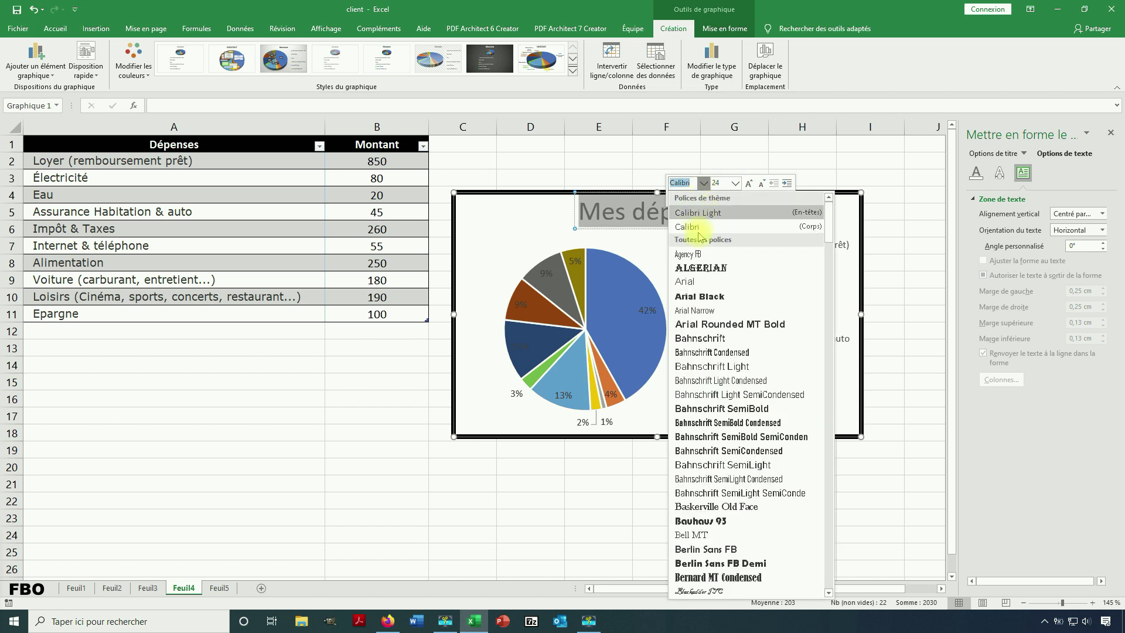
click(695, 292)
click(686, 198)
click(699, 197)
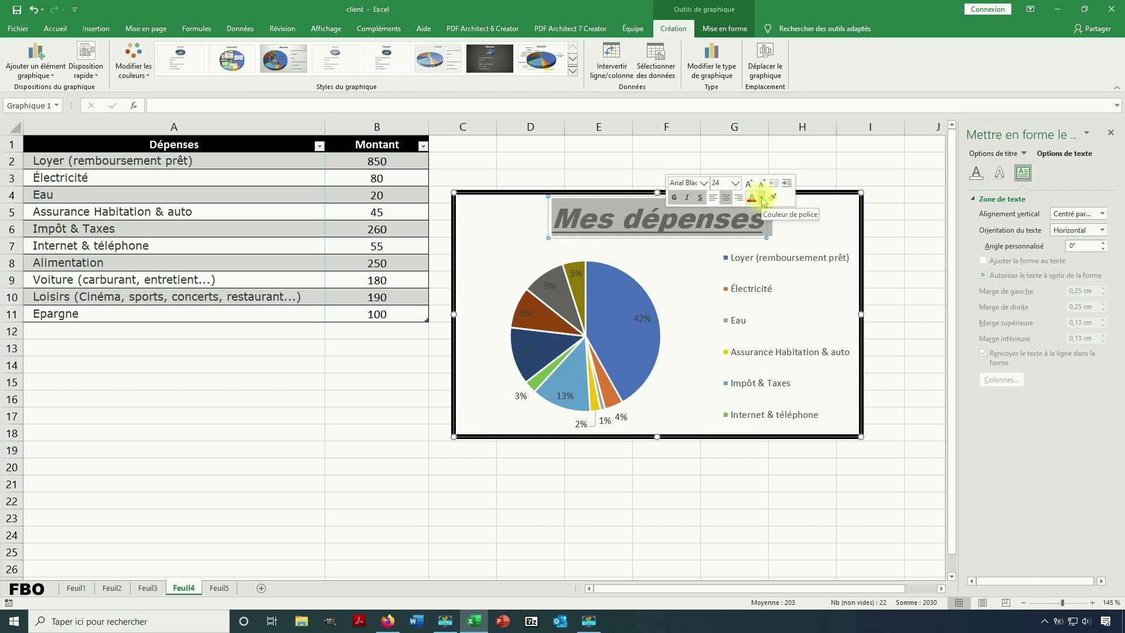
click(697, 258)
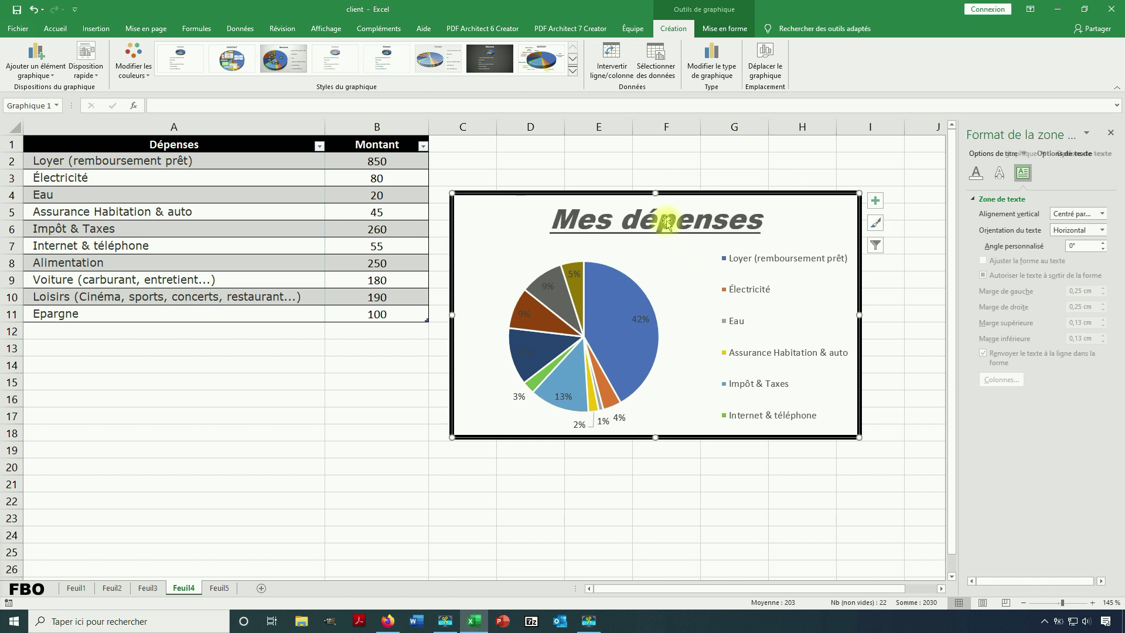
click(665, 223)
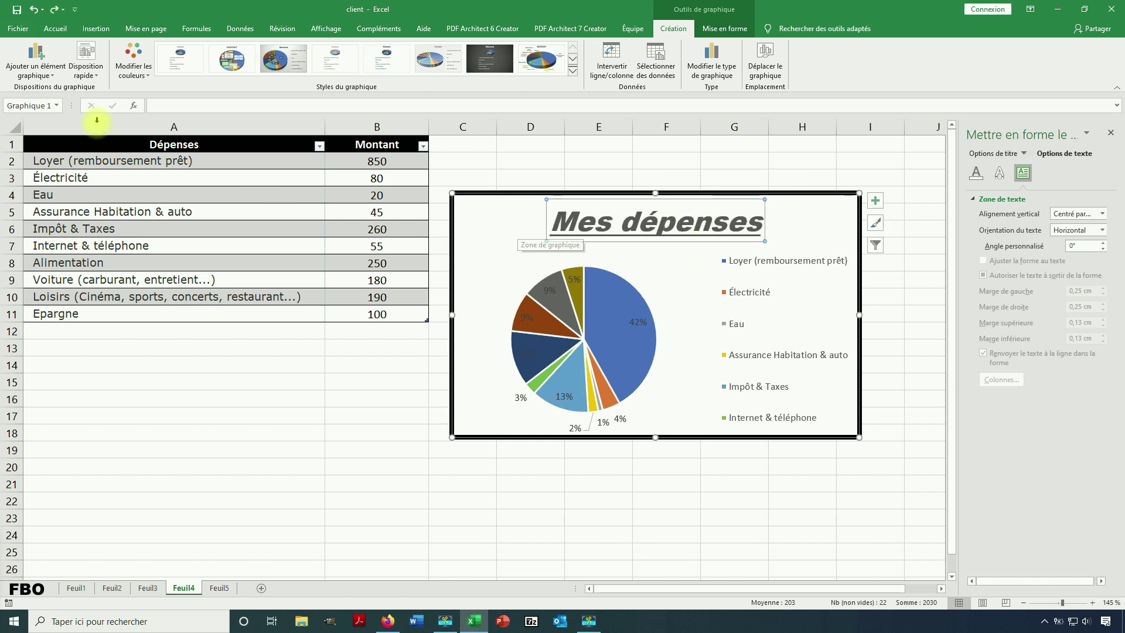
click(37, 79)
mouse_move(55, 88)
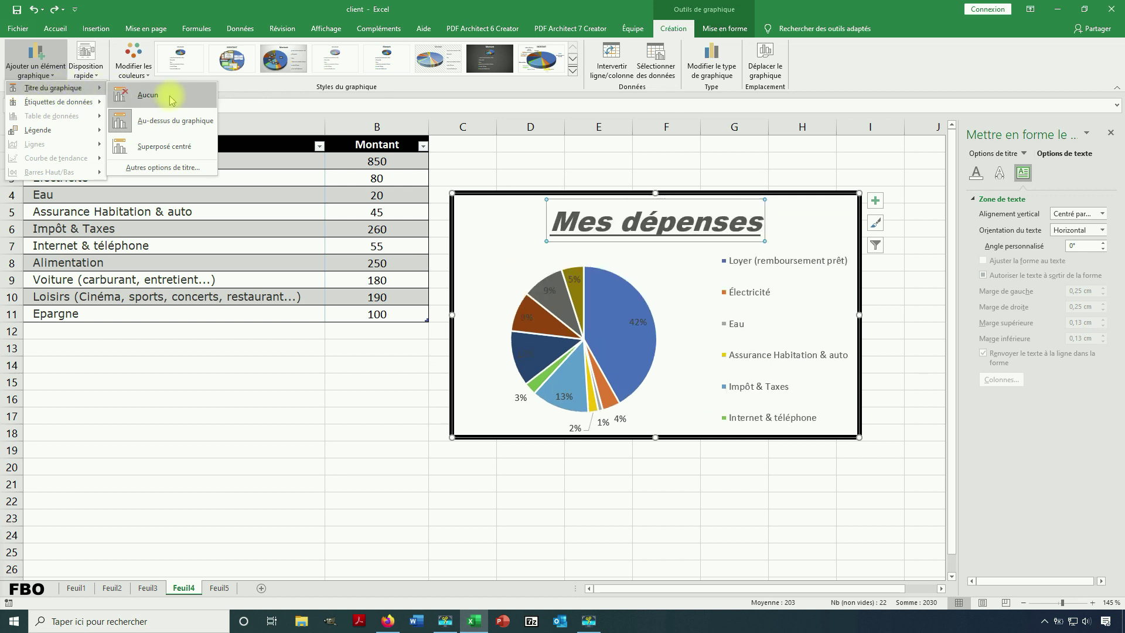
Remove the chart title, put the percentage labels at the outside end, and place the legend on the right
click(148, 94)
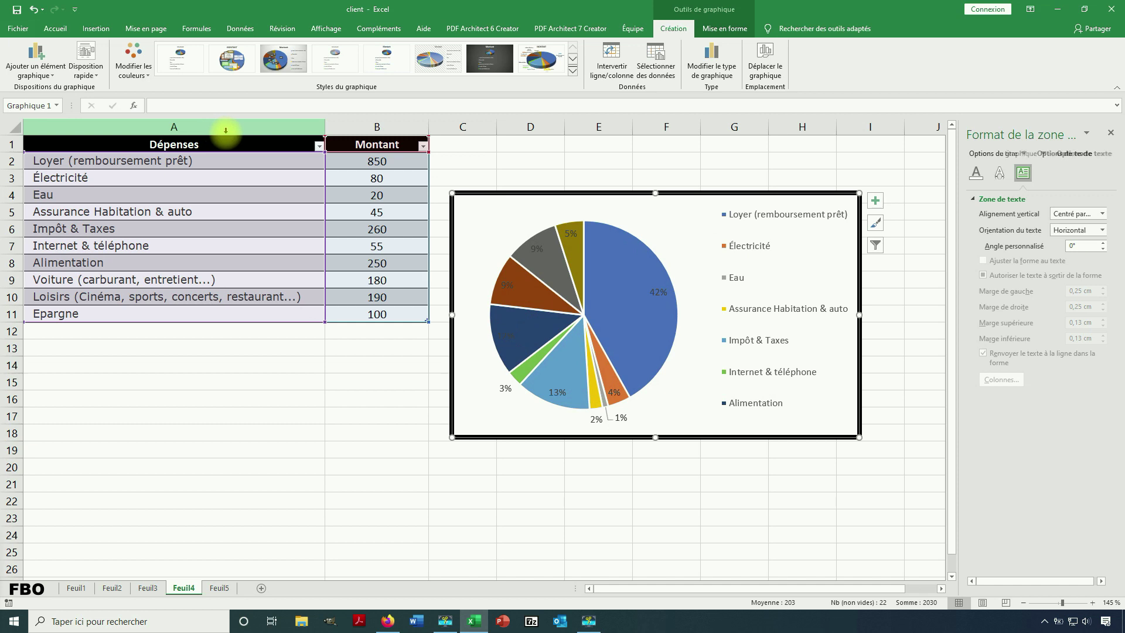
click(50, 74)
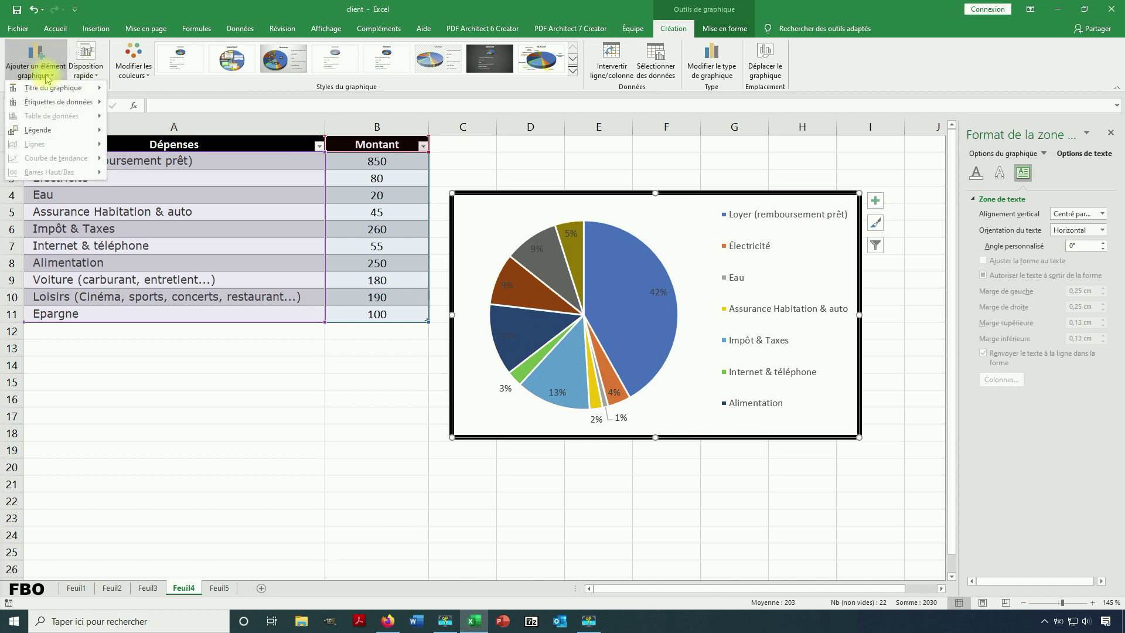
mouse_move(54, 102)
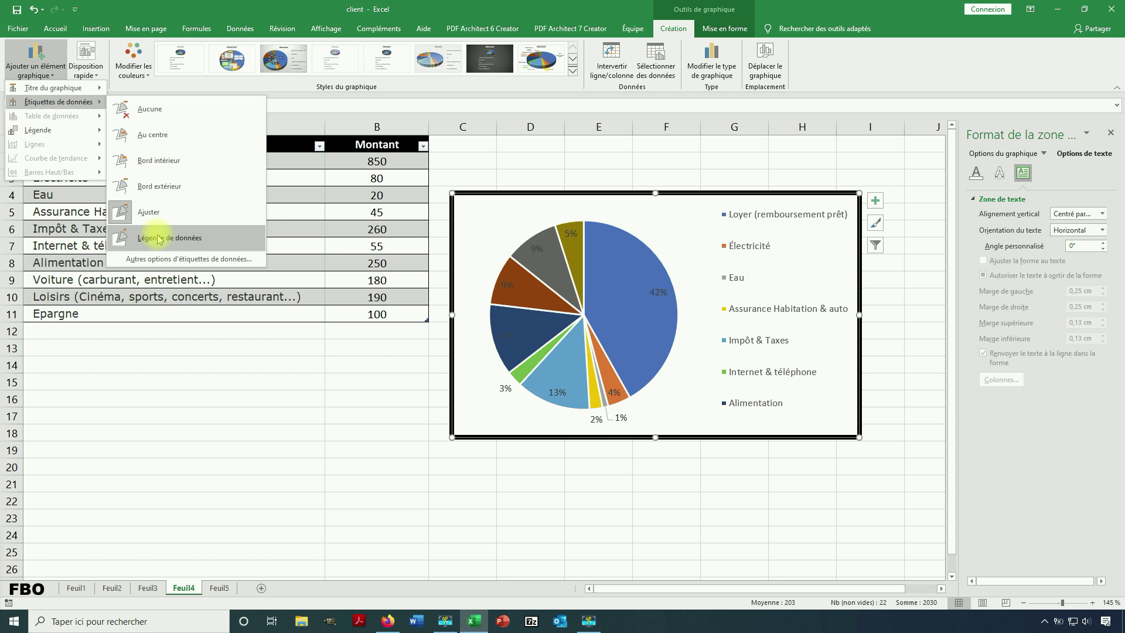
click(156, 187)
click(34, 58)
mouse_move(37, 130)
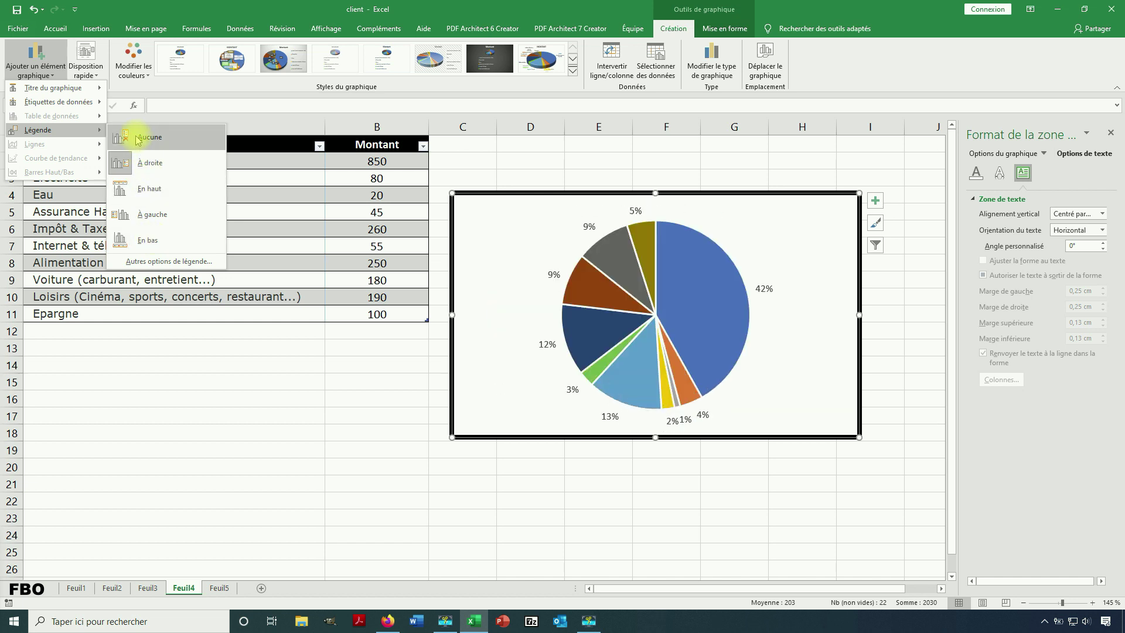
click(158, 261)
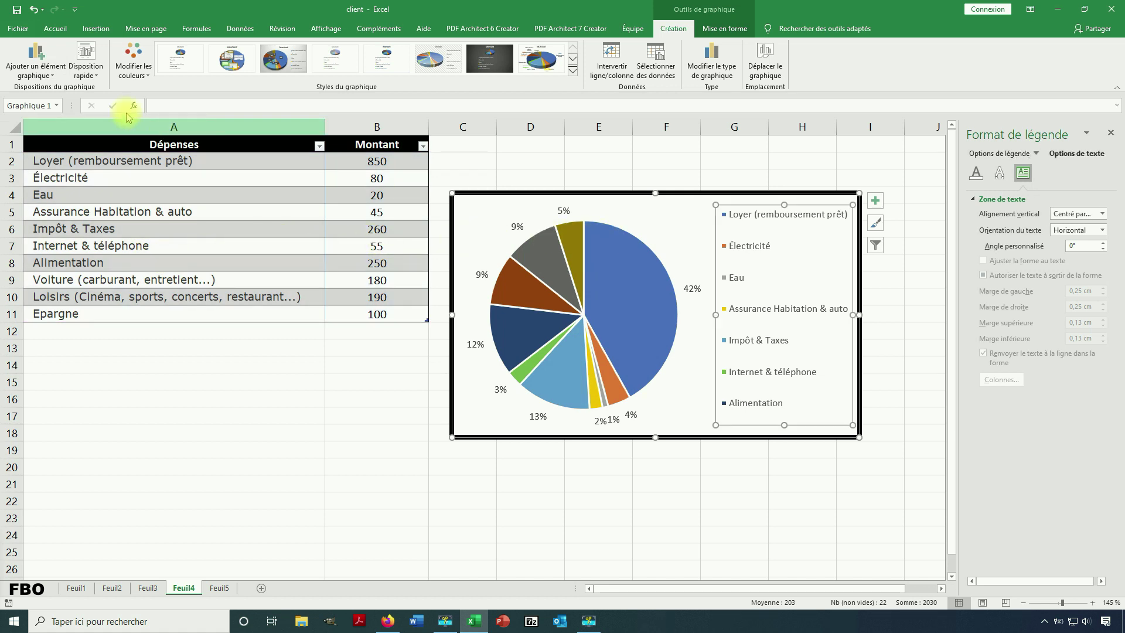
Confirm the legend at the right of the pie, then select the chart's plot area
click(34, 69)
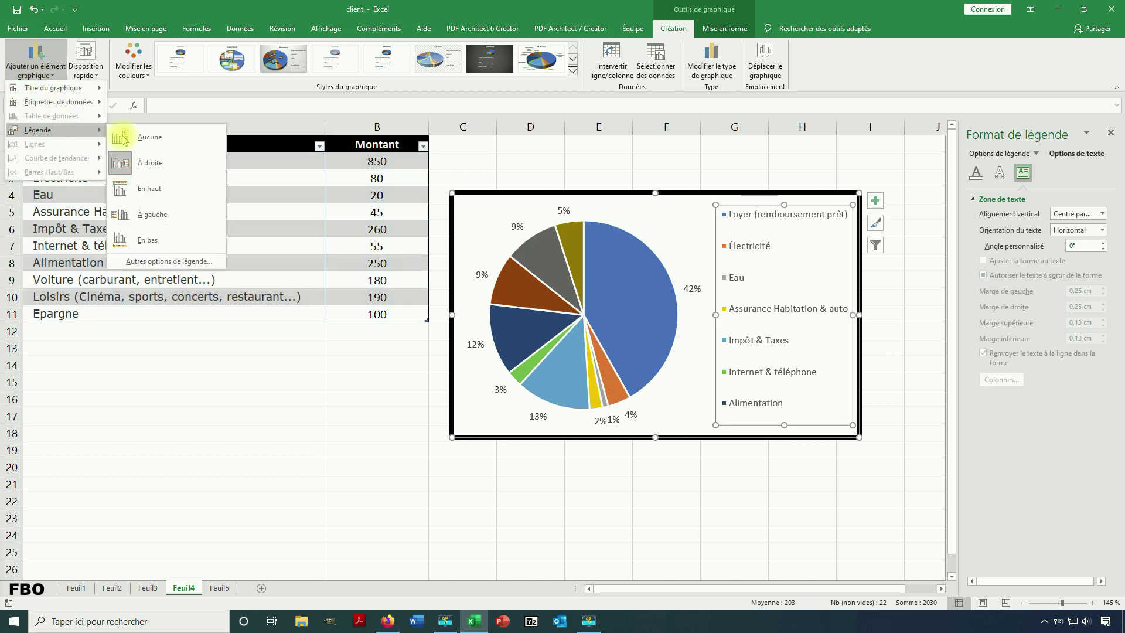
click(167, 165)
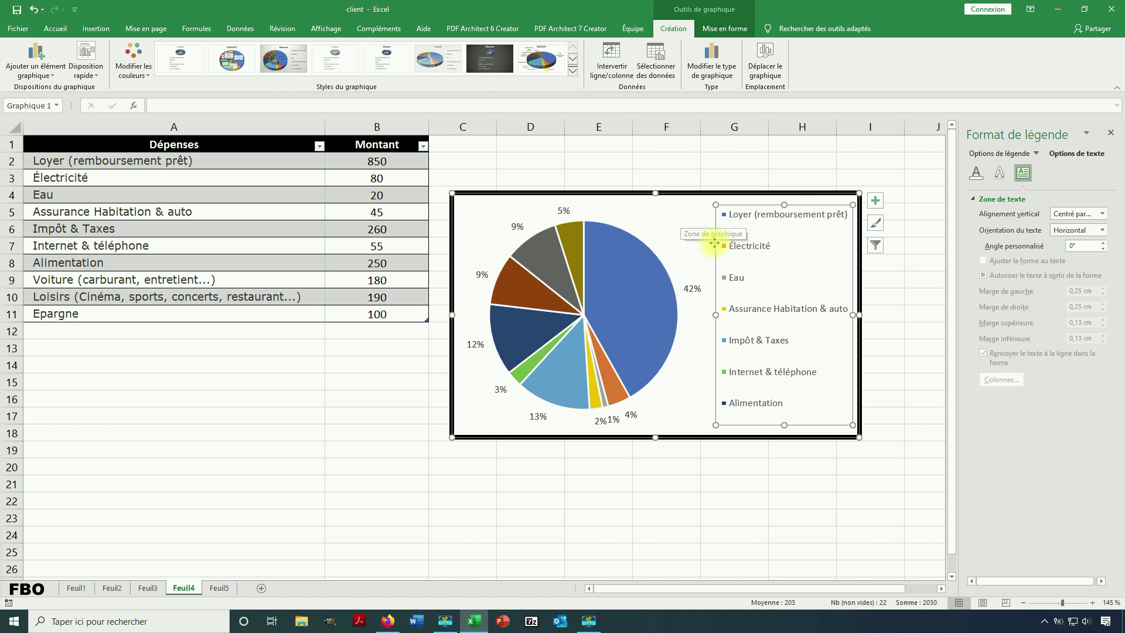
click(669, 227)
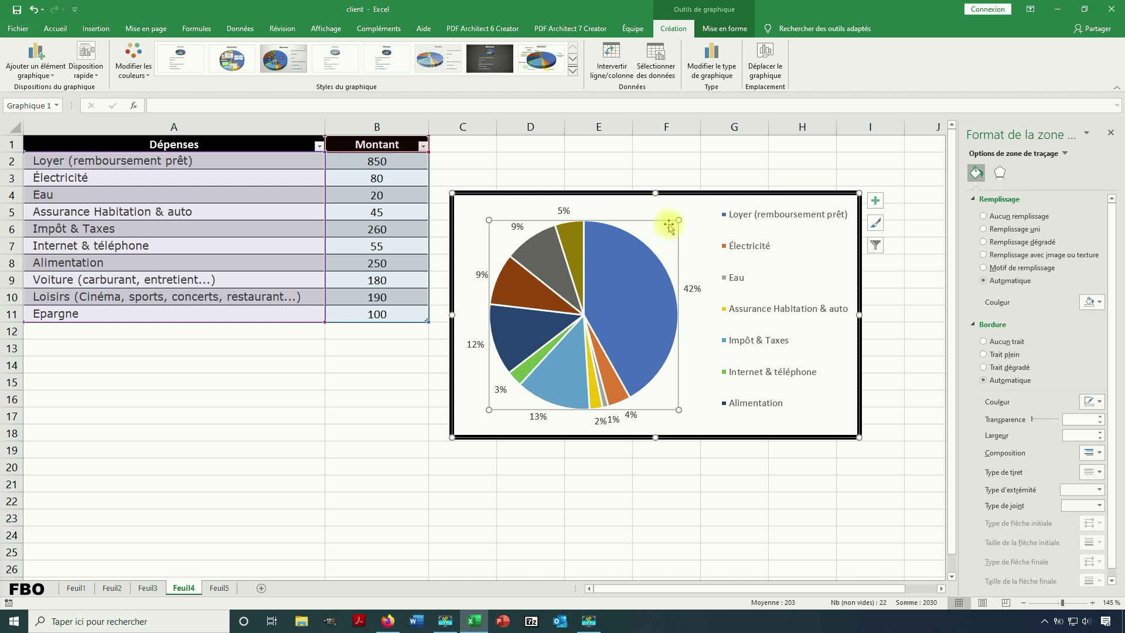
Set the legend to No fill, then select the pie series and its Loyer slice
click(793, 267)
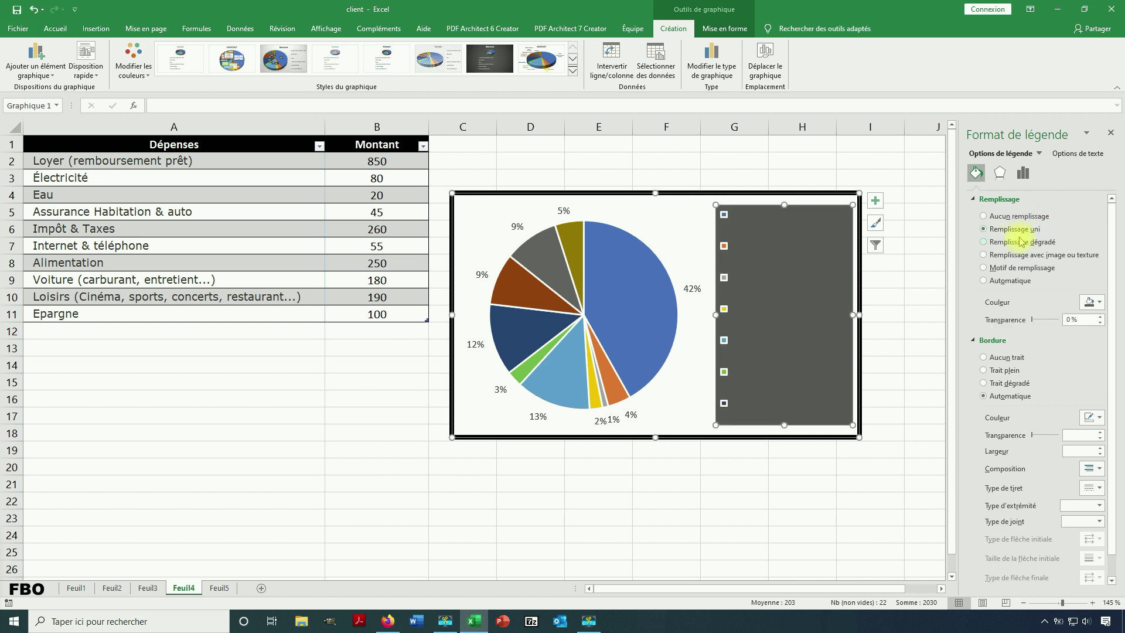
click(1020, 217)
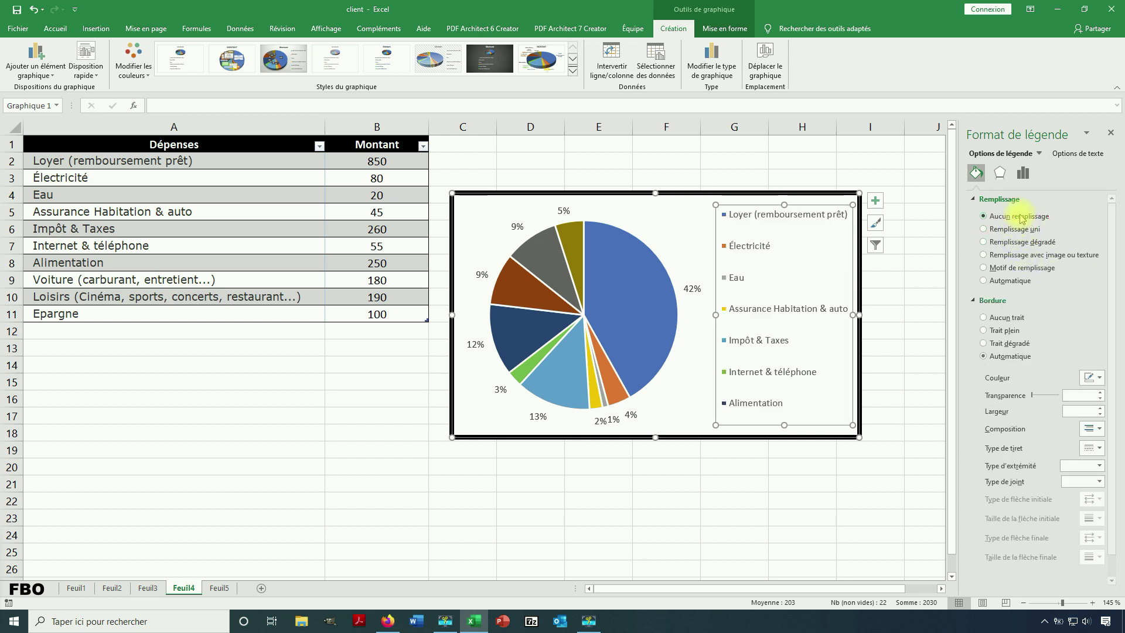
click(1024, 173)
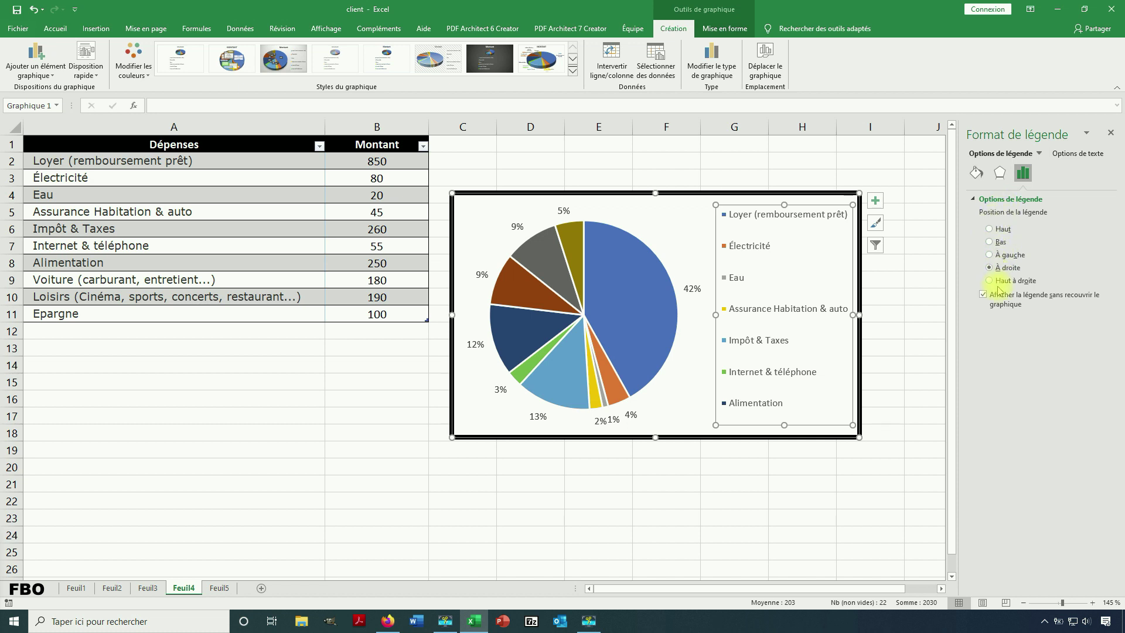
click(999, 173)
click(1072, 153)
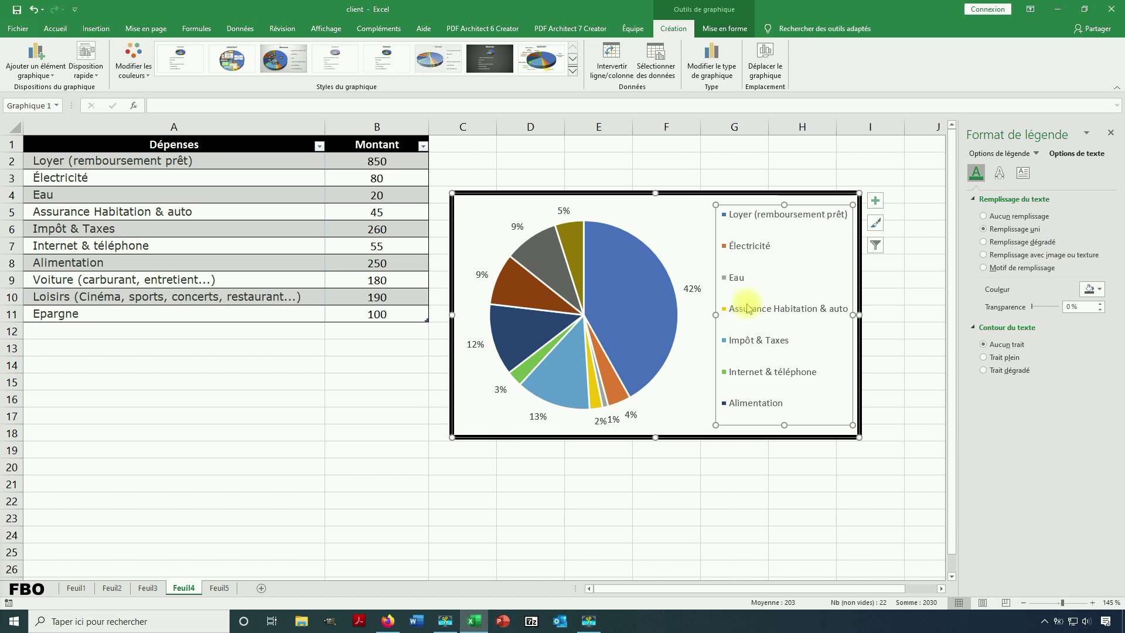
mouse_move(596, 319)
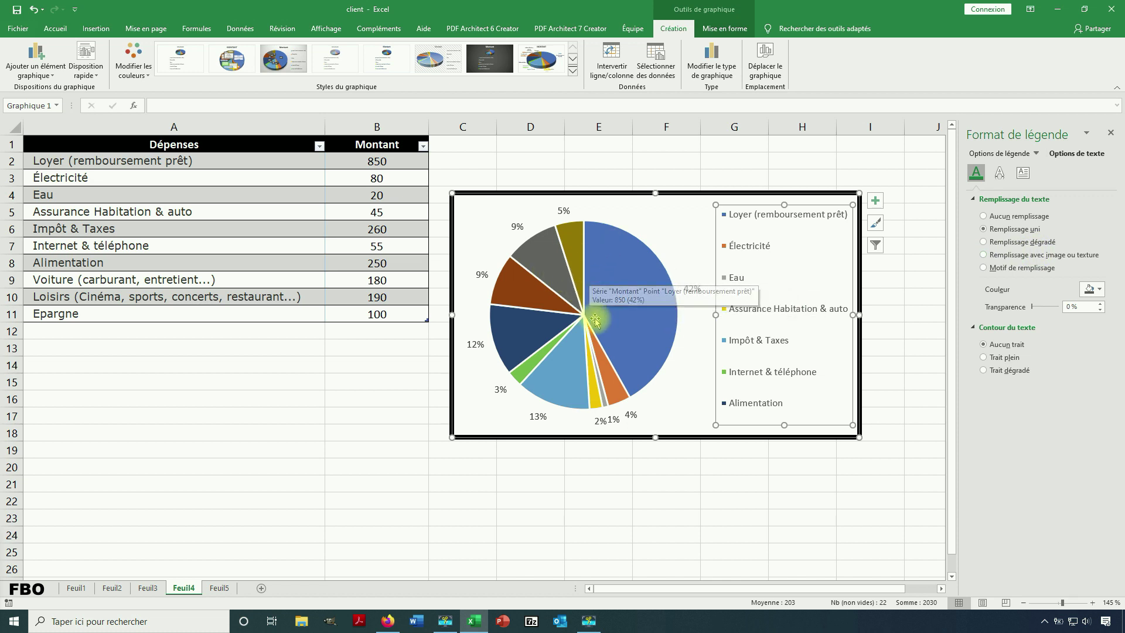
click(600, 287)
click(600, 287)
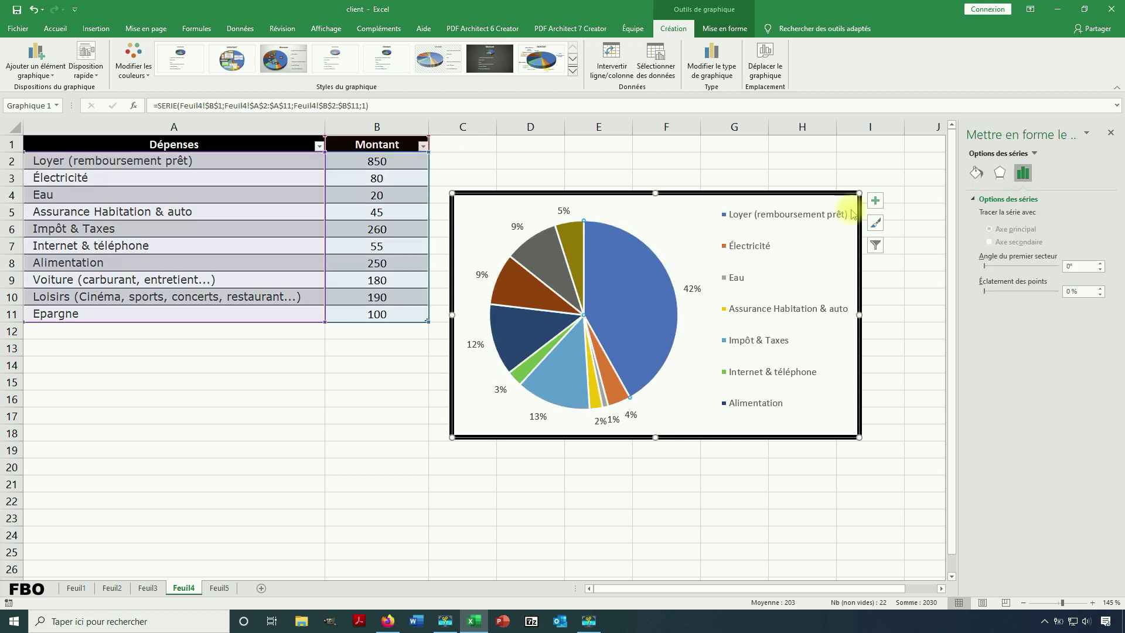
Give the Loyer (remboursement prêt) slice a pale yellow solid fill
click(976, 173)
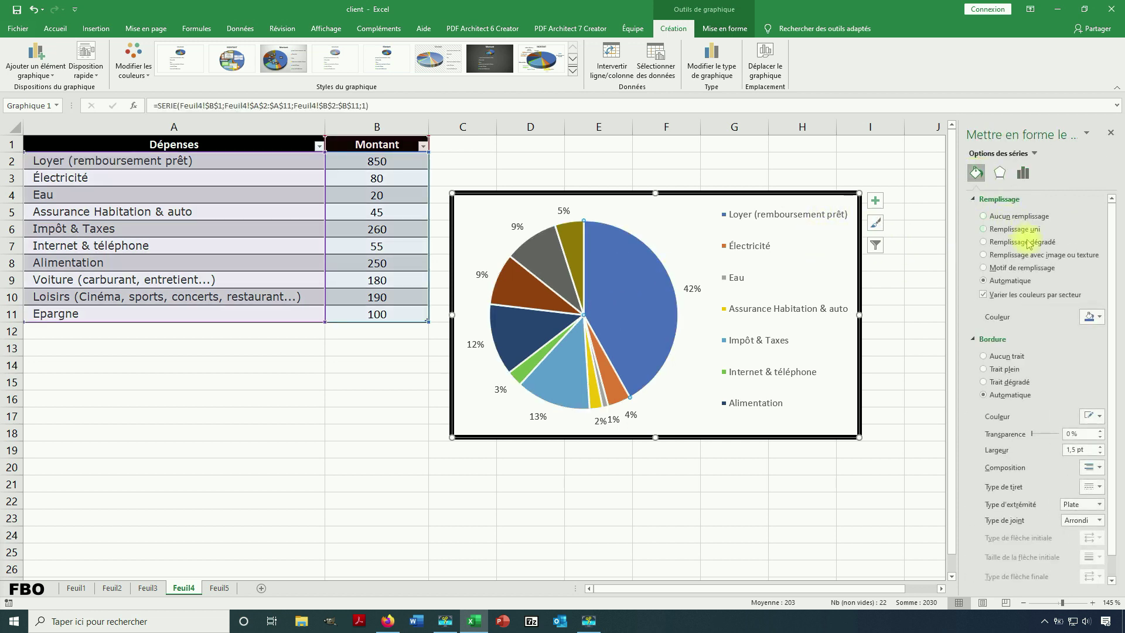
click(1093, 318)
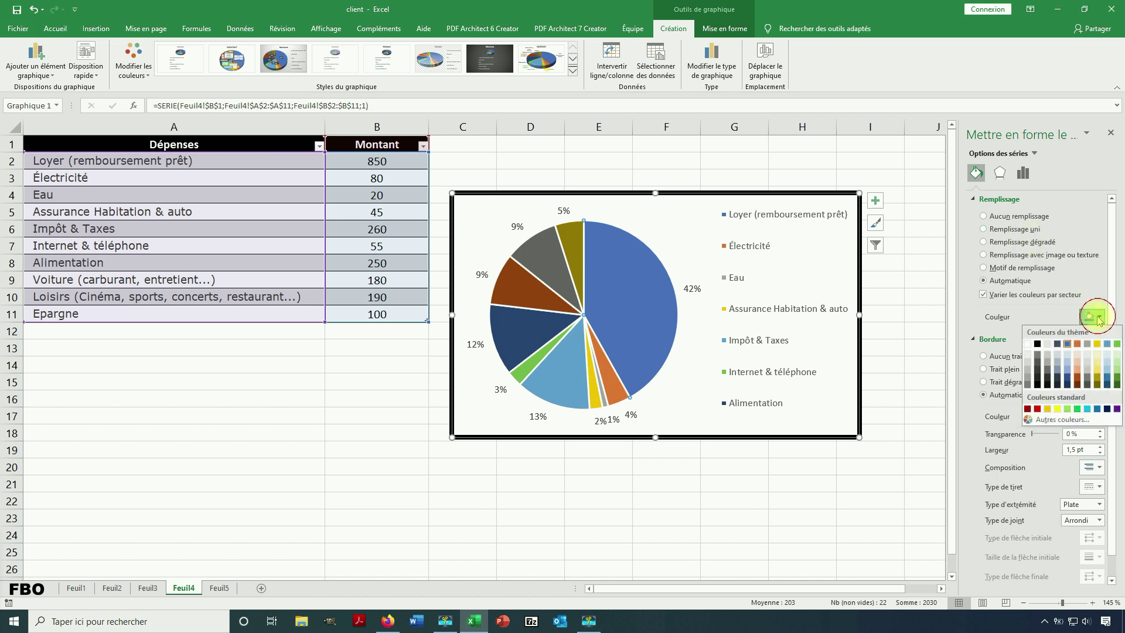
click(1098, 362)
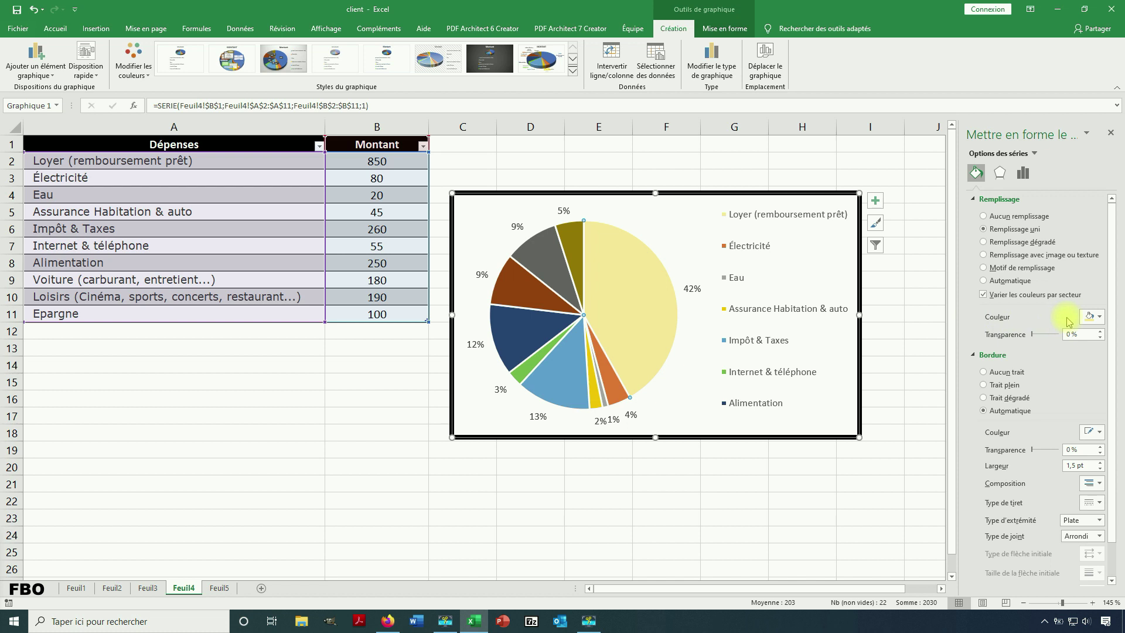
click(1003, 172)
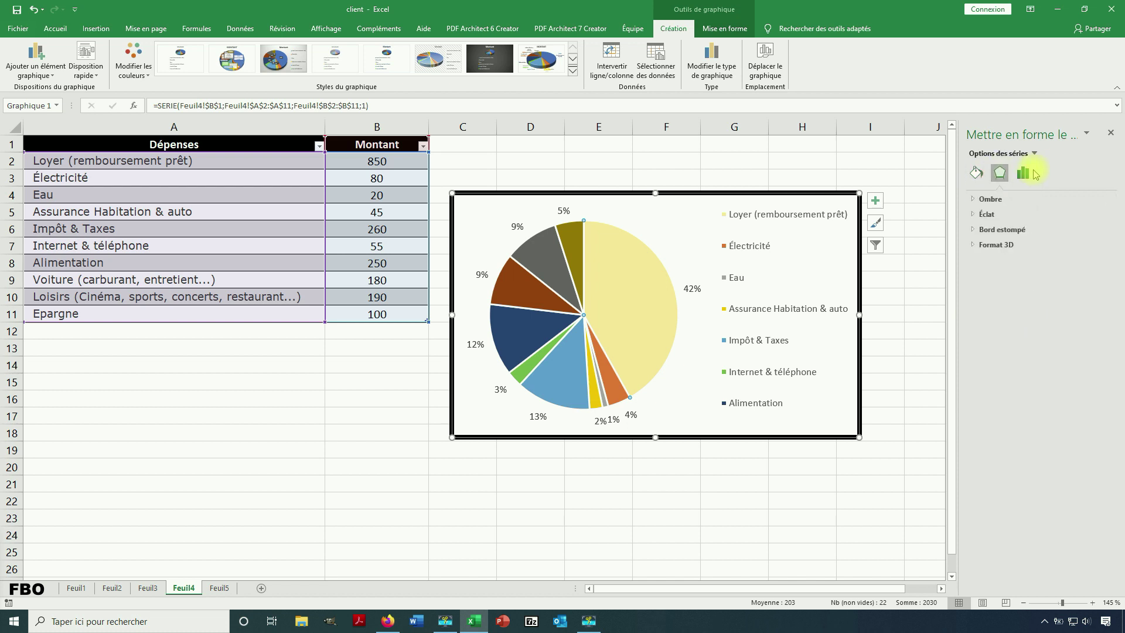
click(1025, 173)
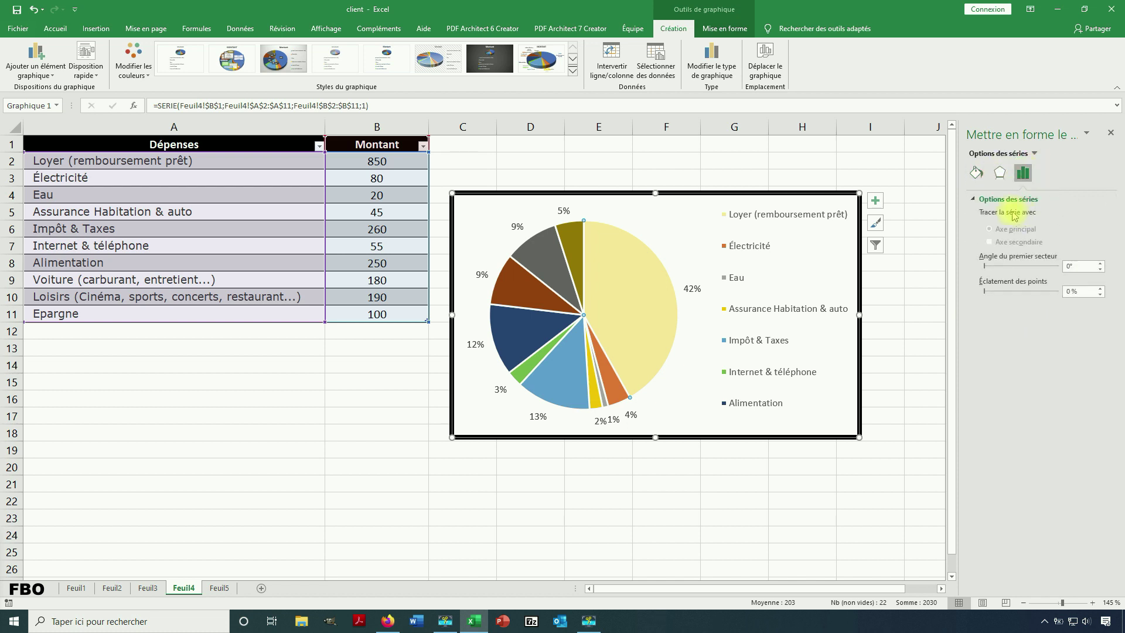
click(976, 174)
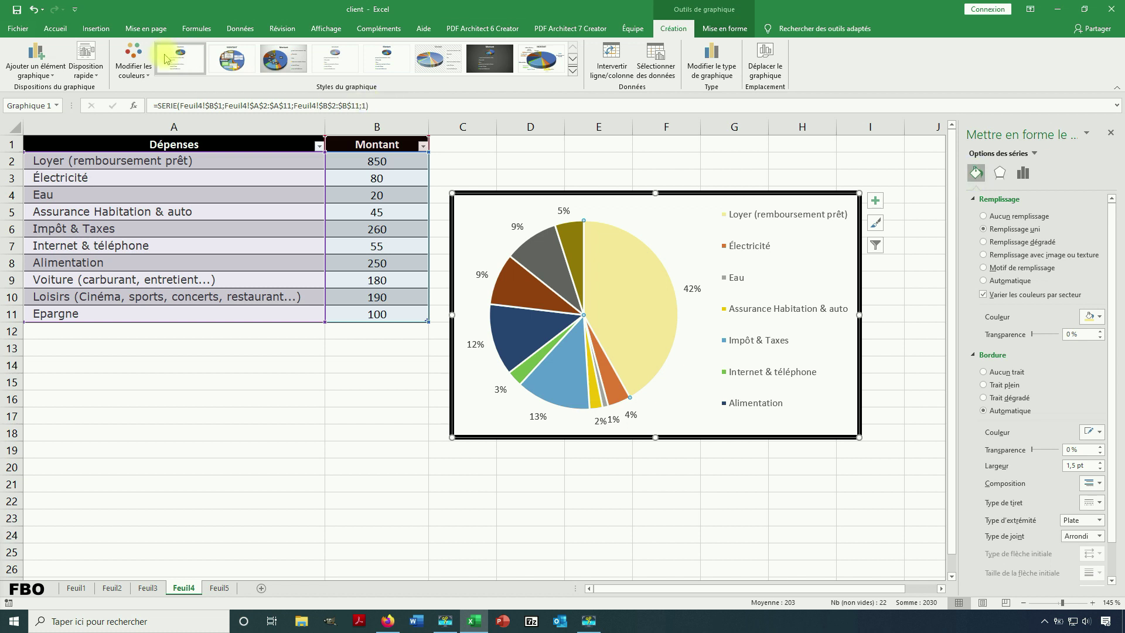
click(146, 67)
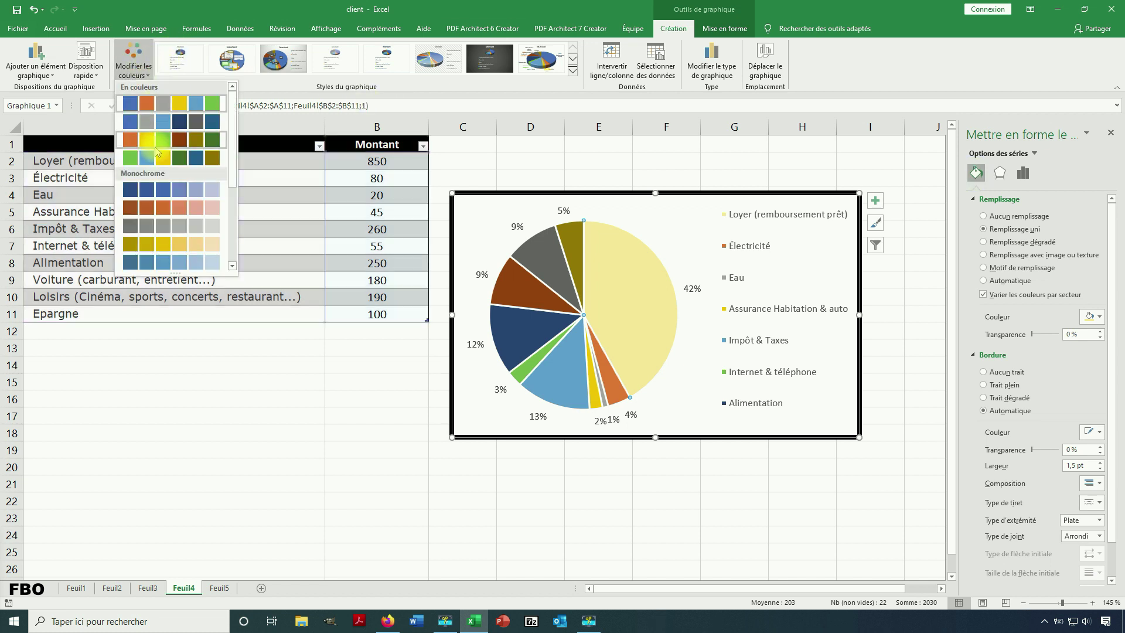
Apply Palette monochrome 12 to shade the pie slices from light to dark blue
scroll(179, 176, down, 1)
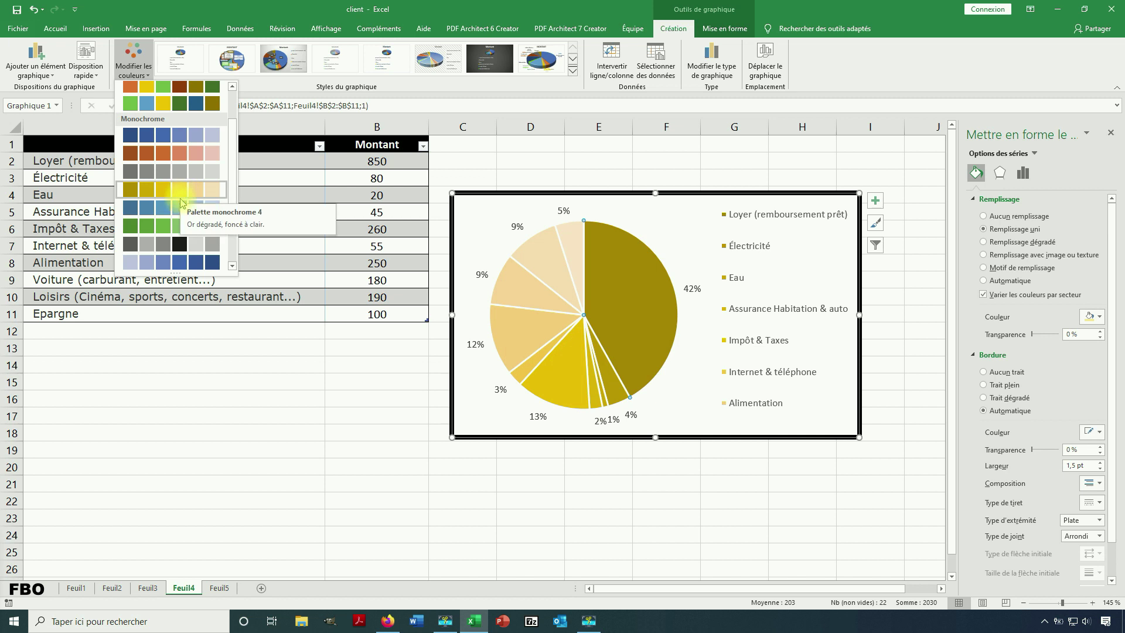
scroll(168, 153, up, 3)
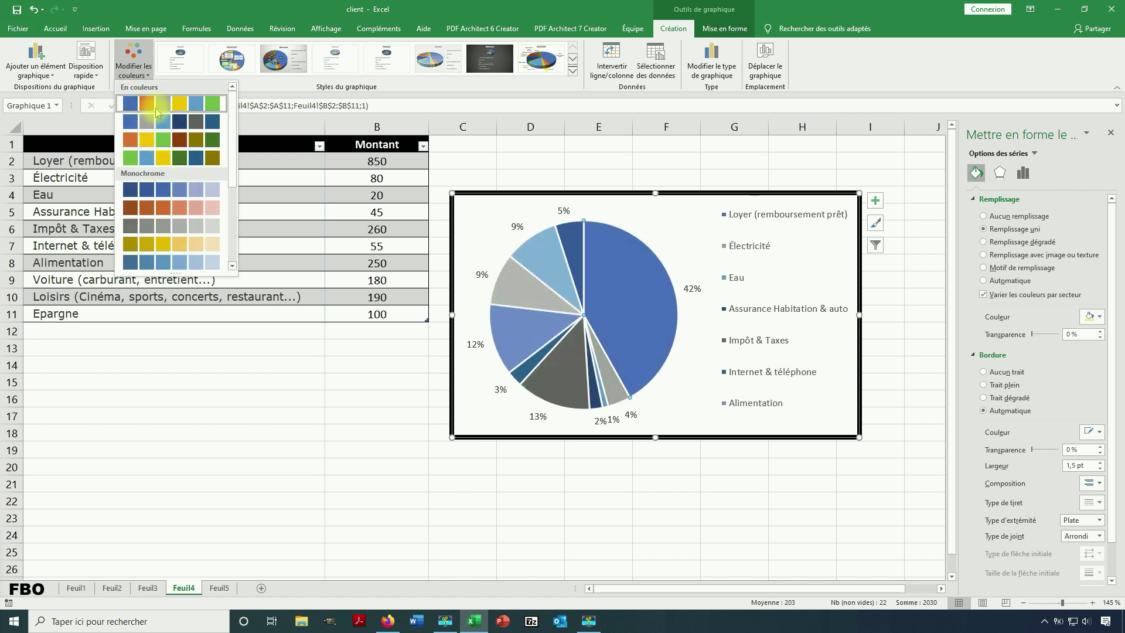
scroll(191, 241, down, 5)
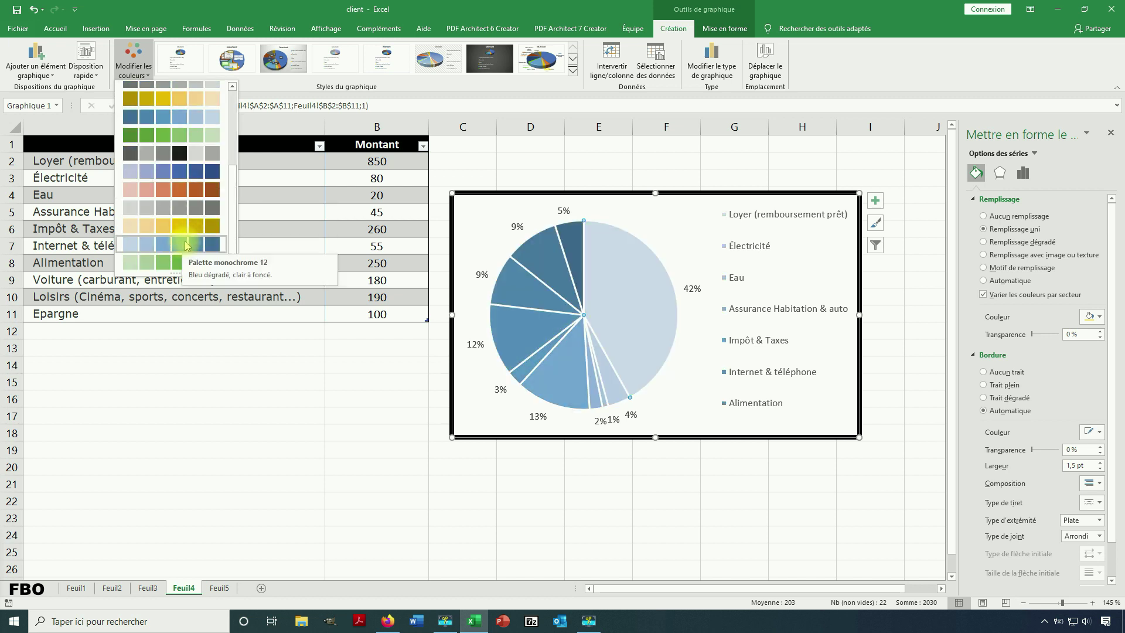
click(191, 243)
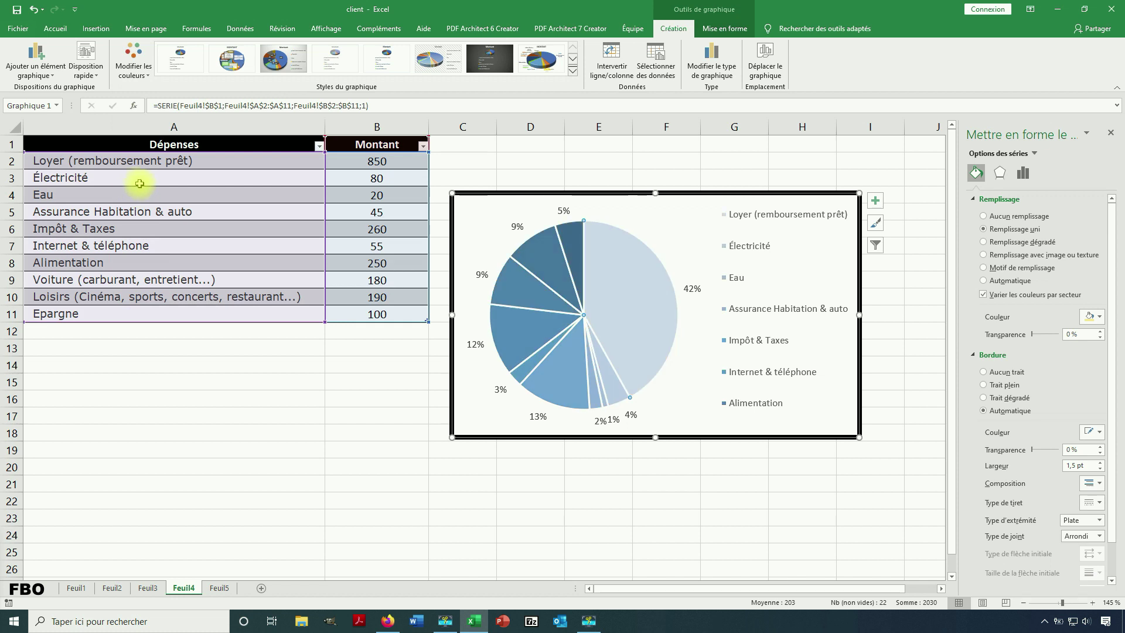